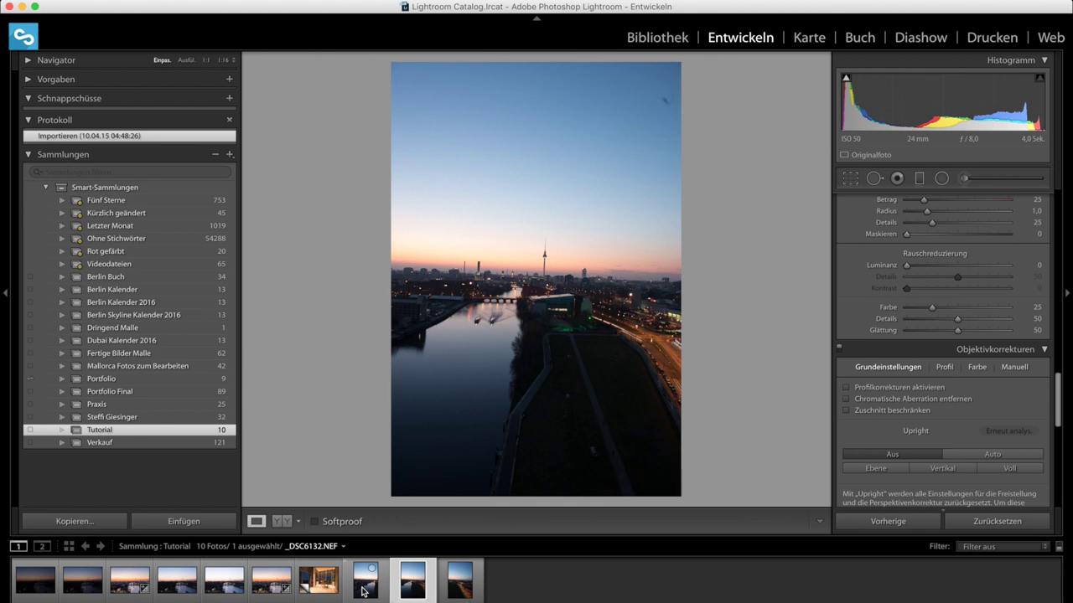
Step: Select the three overlapping Berlin dusk river shots, ending with _DSC6136.NEF, in the filmstrip
left_click(375, 589)
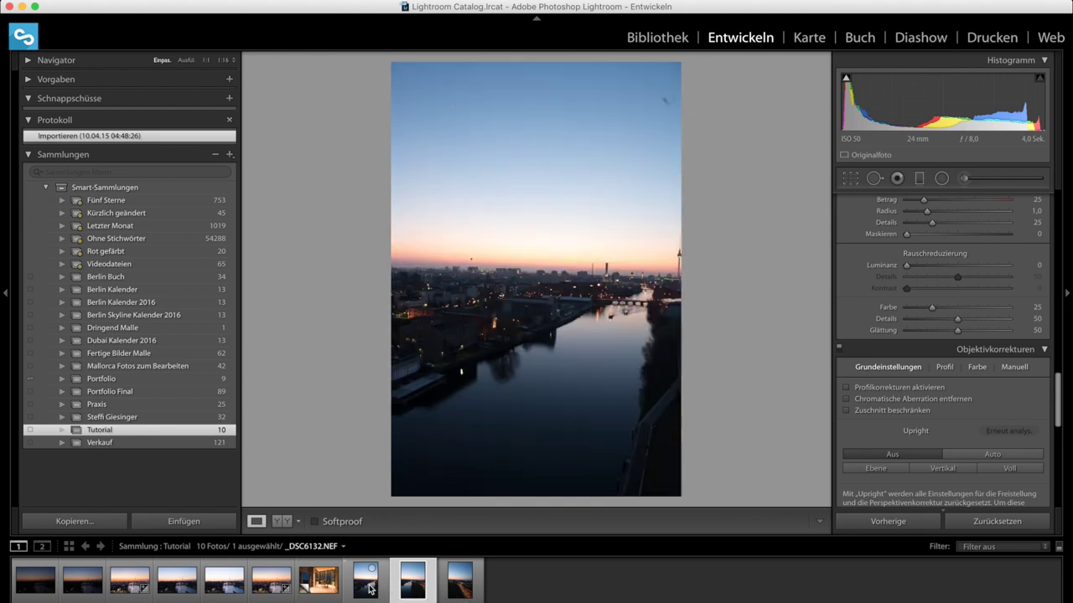
key("Right")
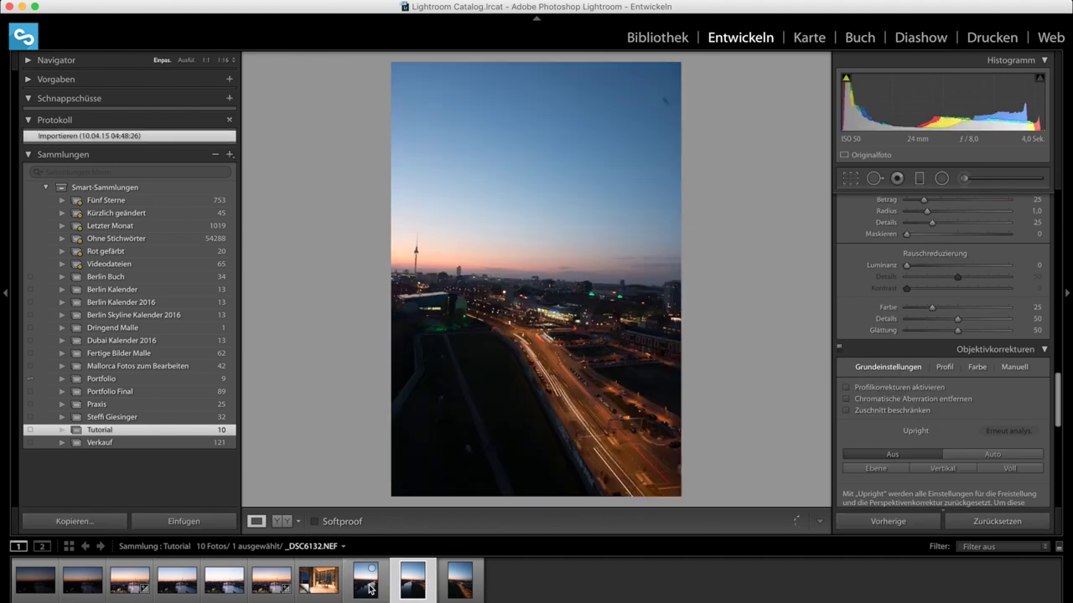
key("Right")
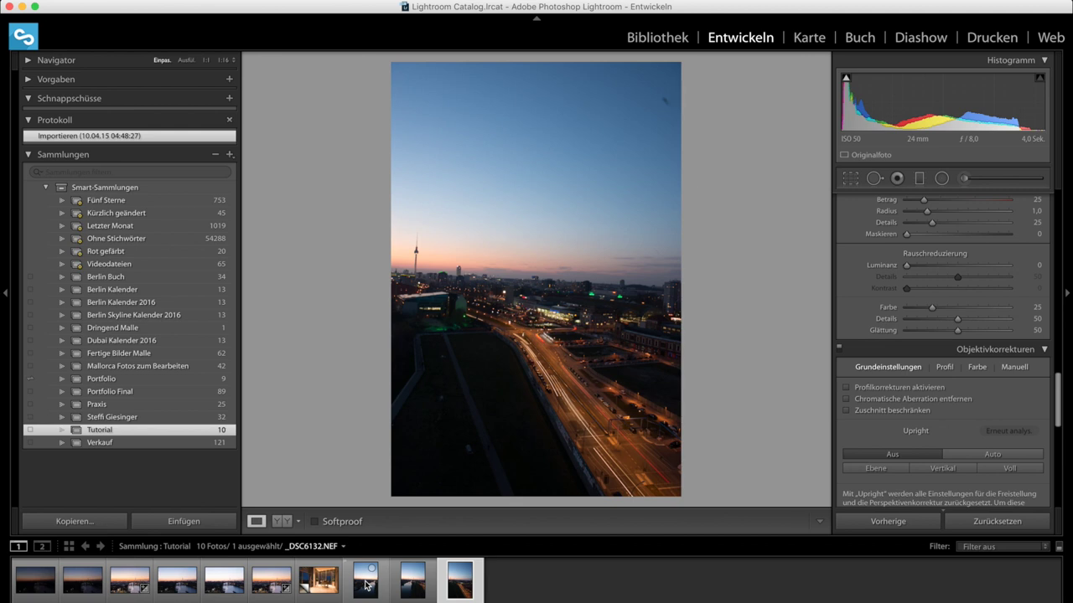
left_click(366, 585, "shift")
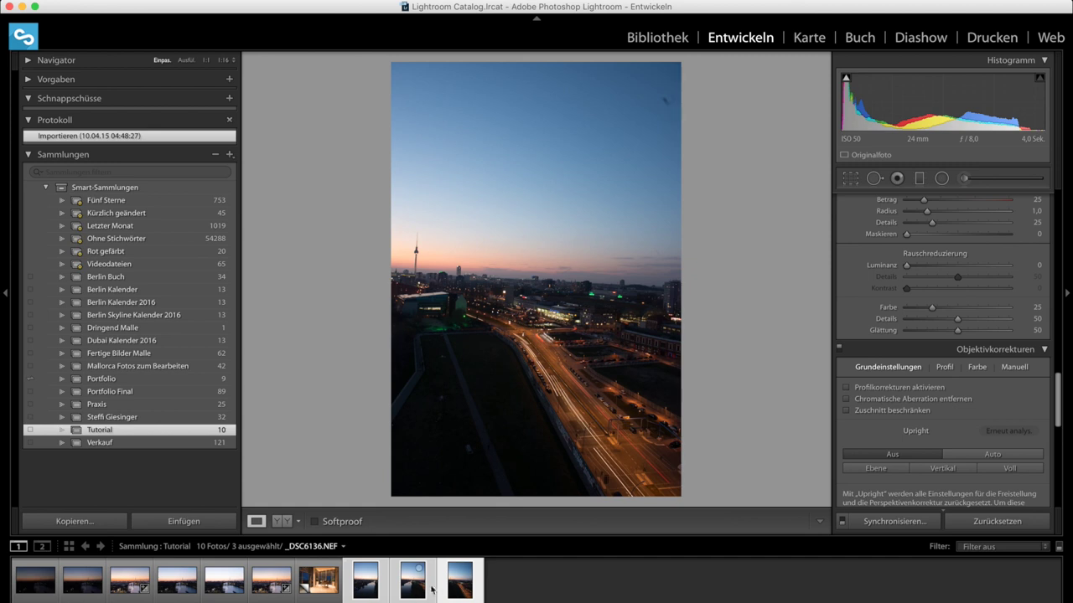
Step: Start a Zusammenfügen von Fotos > Panorama merge of the three selected dusk shots
right_click(413, 594)
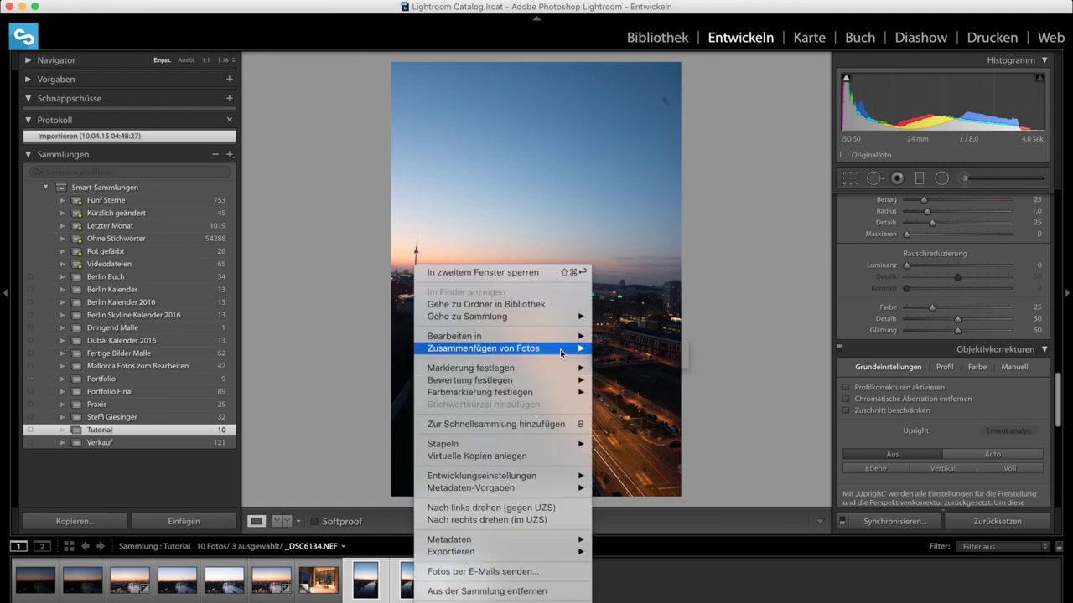
mouse_move(483, 348)
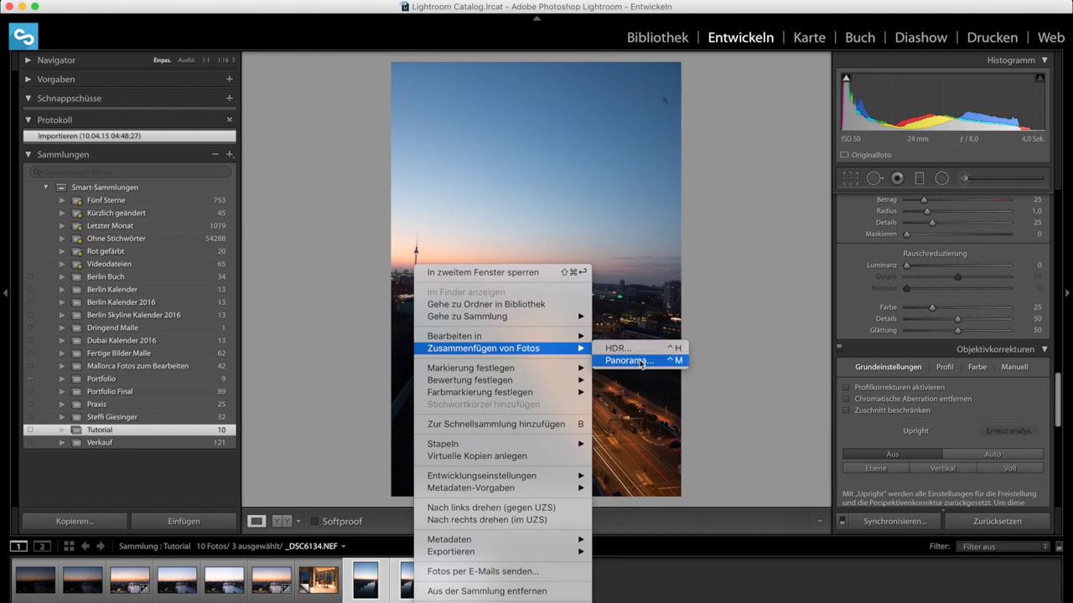
left_click(643, 360)
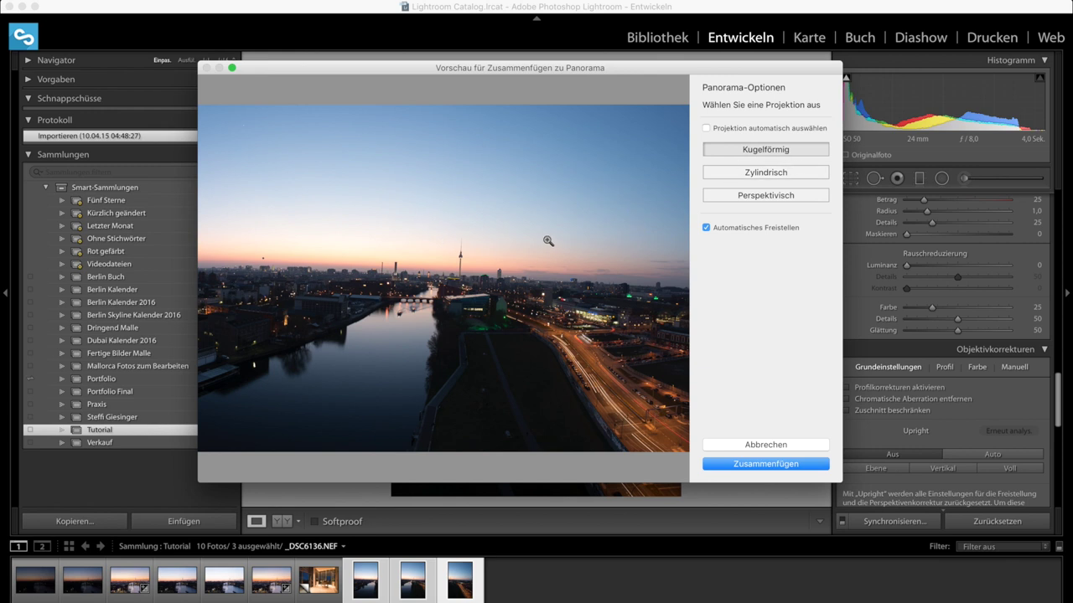
Step: Merge the panorama and open the new _DSC6136-Pano.dng for editing
left_click(764, 463)
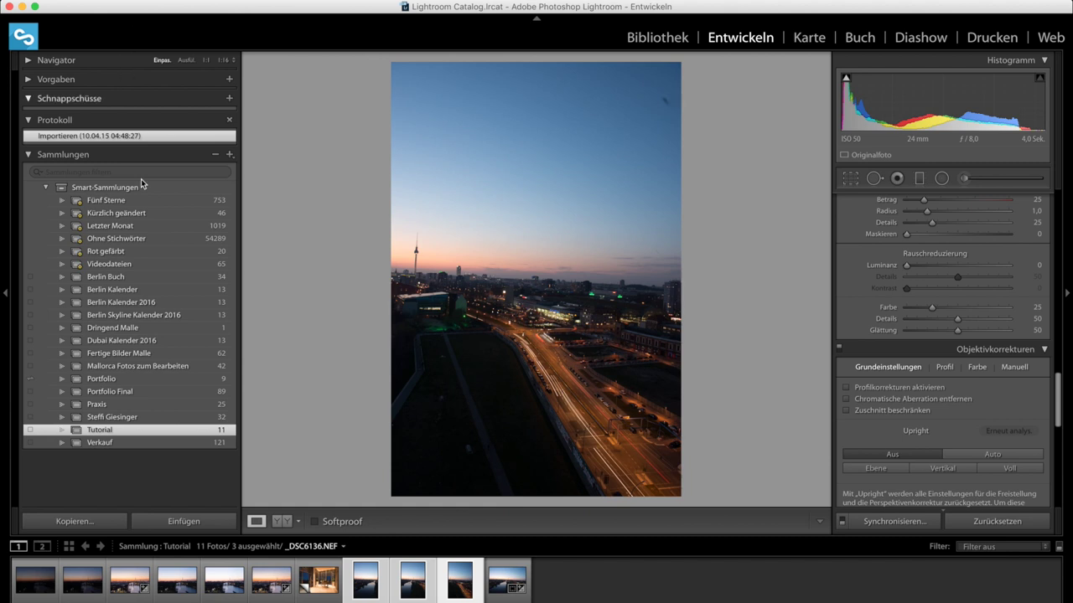
left_click(505, 578)
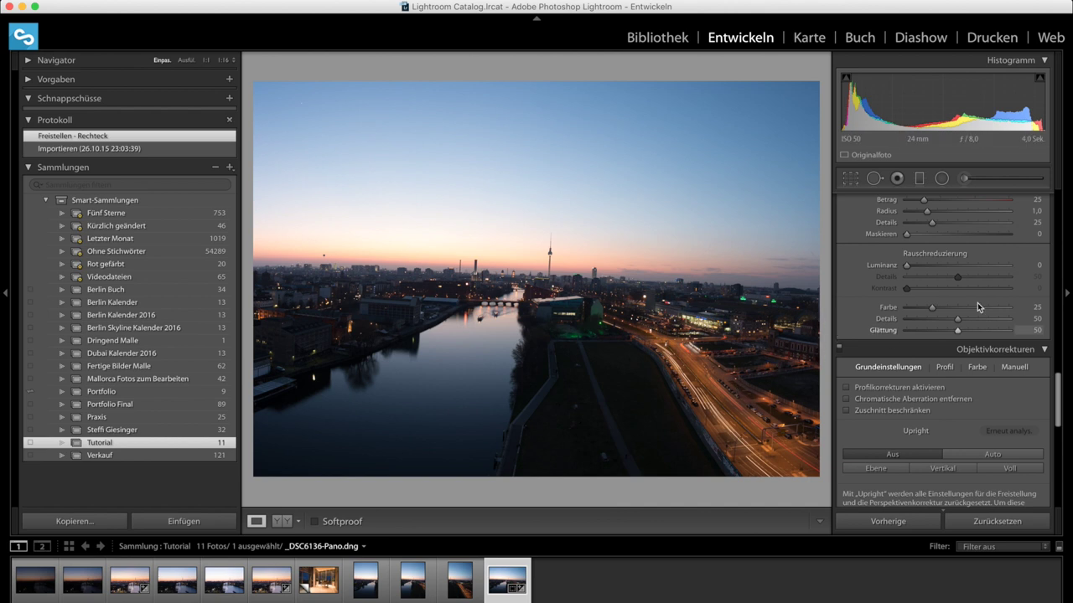
Step: Set Tiefen +52, Lichter -72, Weiß +39, Schwarz -29 and Kontrast +24 in Grundeinstellungen
scroll(977, 308, "up", 5)
scroll(976, 326, "up", 5)
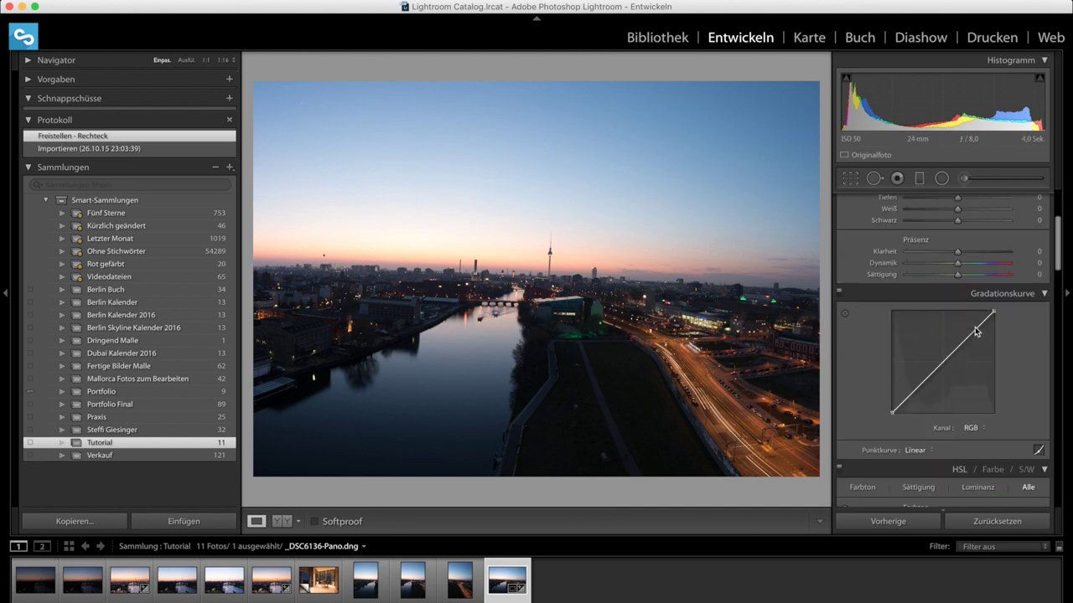
scroll(975, 331, "up", 5)
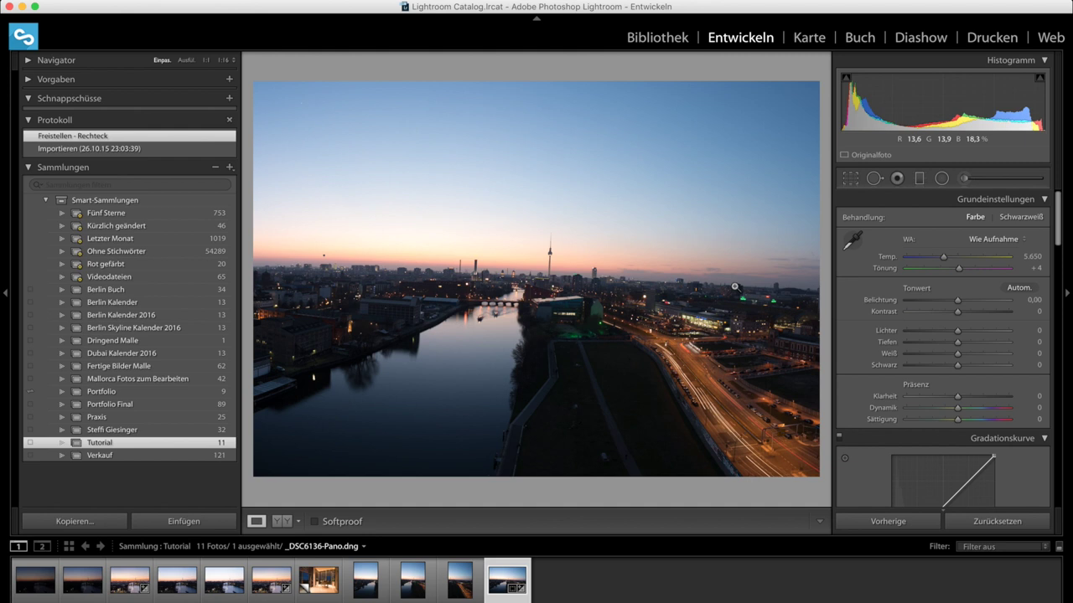
mouse_move(958, 343)
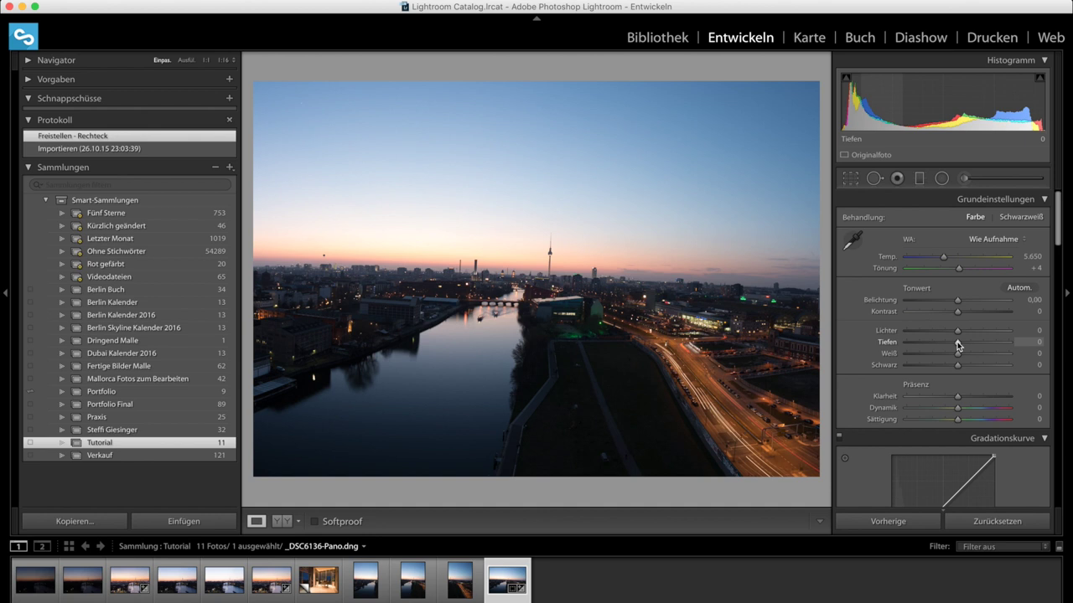
left_click_drag(958, 344, 983, 346)
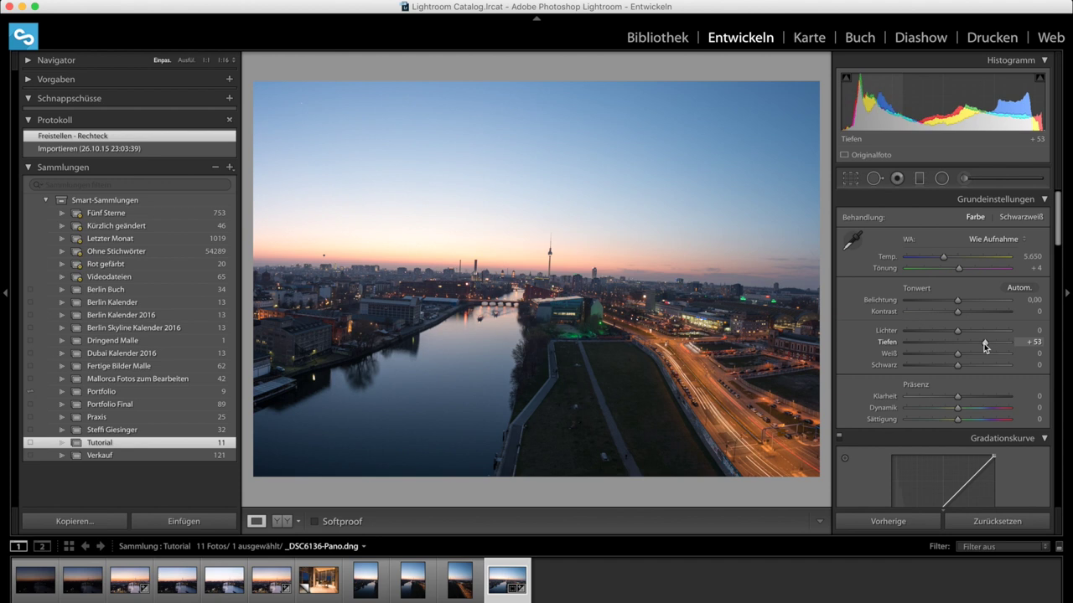
left_click(919, 331)
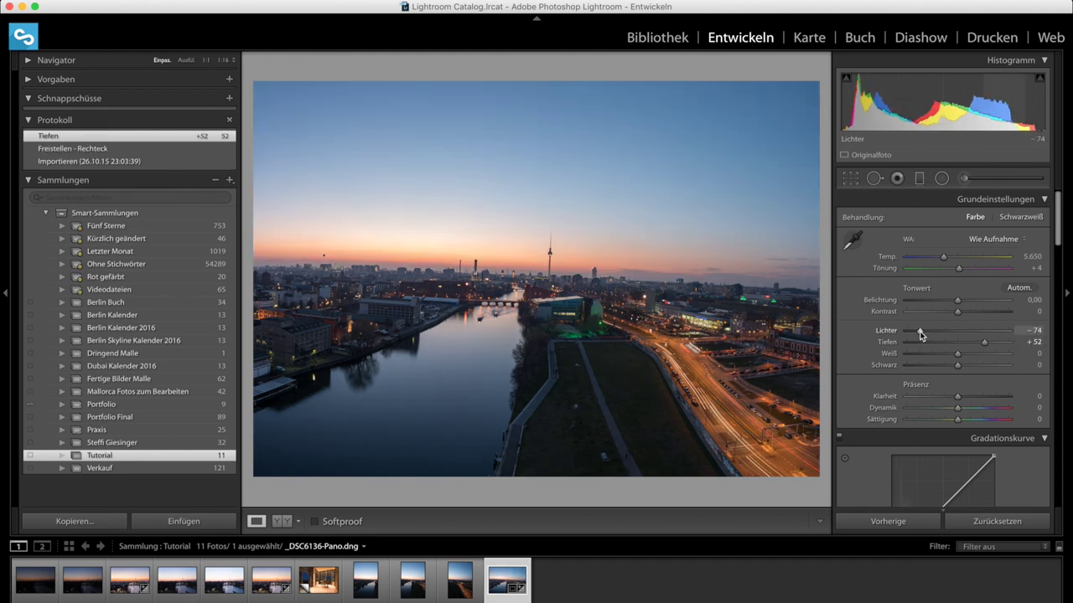
left_click_drag(920, 332, 922, 332)
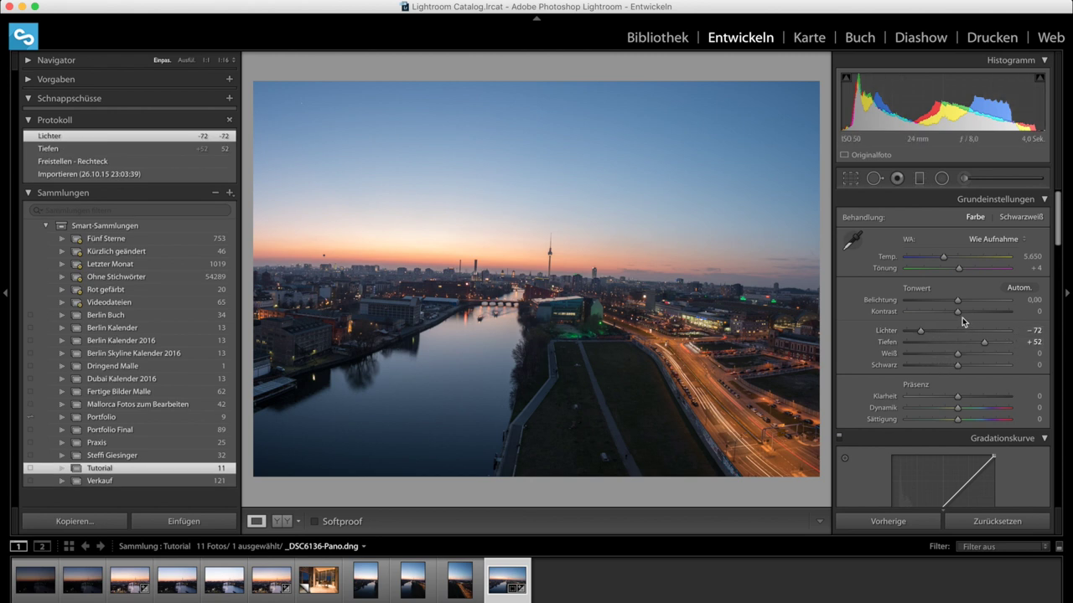
mouse_move(958, 357)
left_mouse_down()
mouse_move(977, 356)
mouse_move(942, 368)
left_mouse_up()
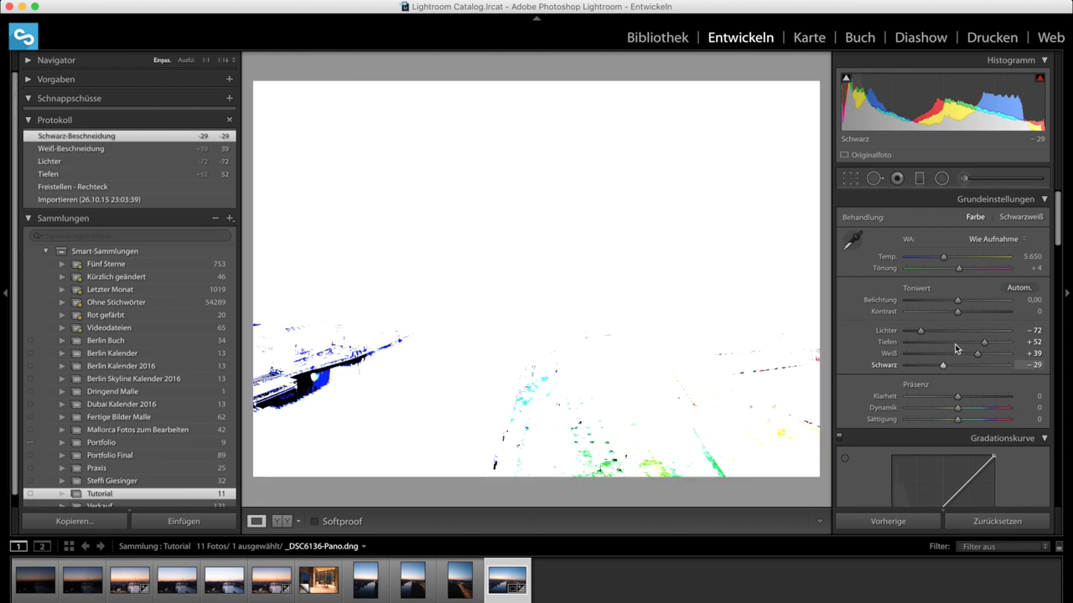
left_click_drag(964, 313, 969, 311)
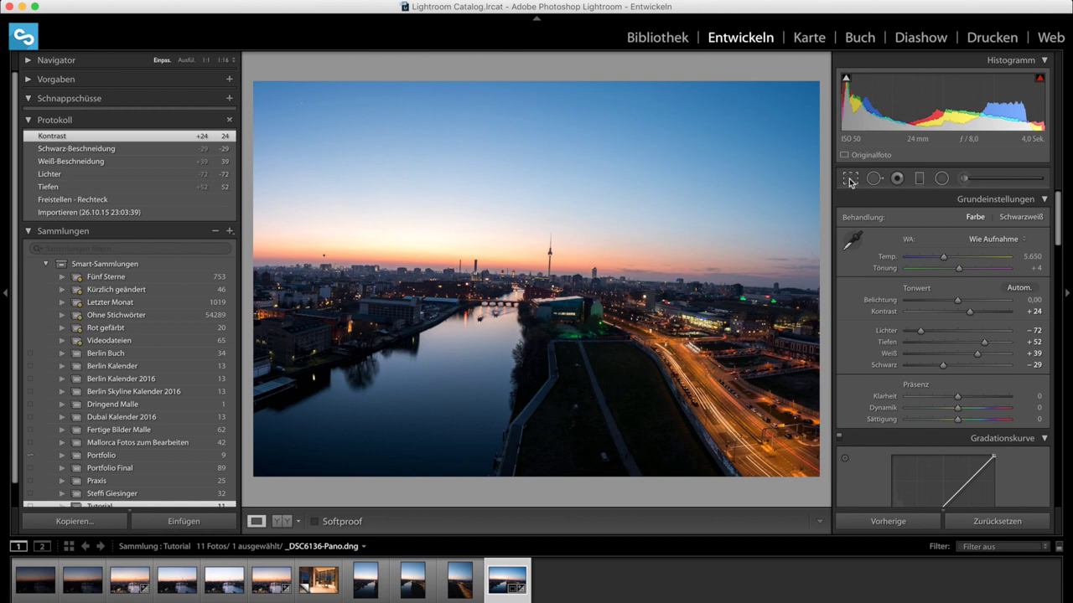
Step: Straighten the panorama to -2.33° by tracing the horizon with the Winkel tool
left_click(850, 181)
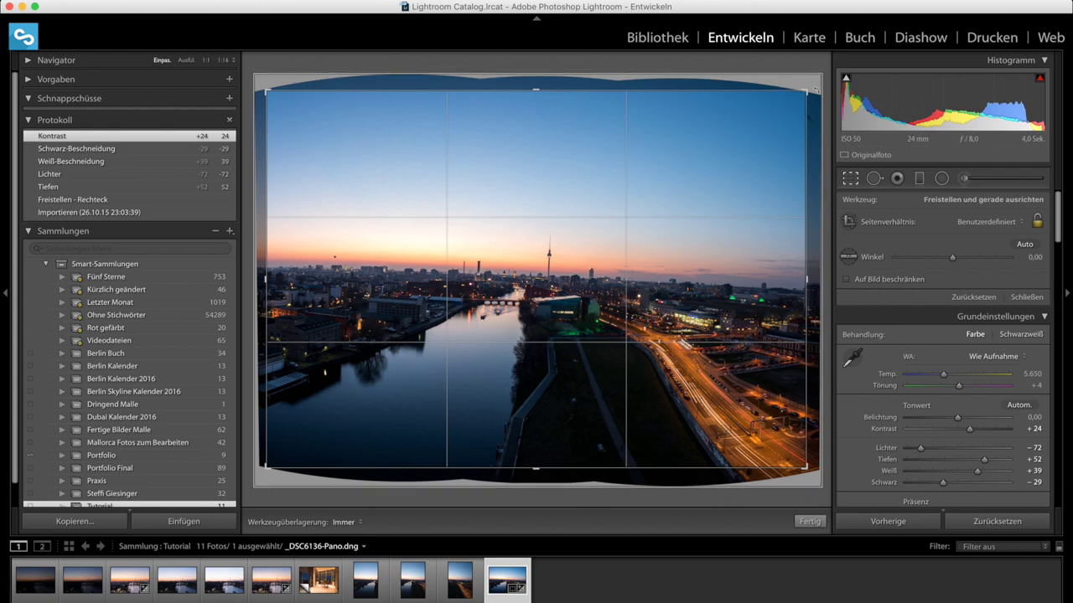
left_click_drag(814, 88, 811, 94)
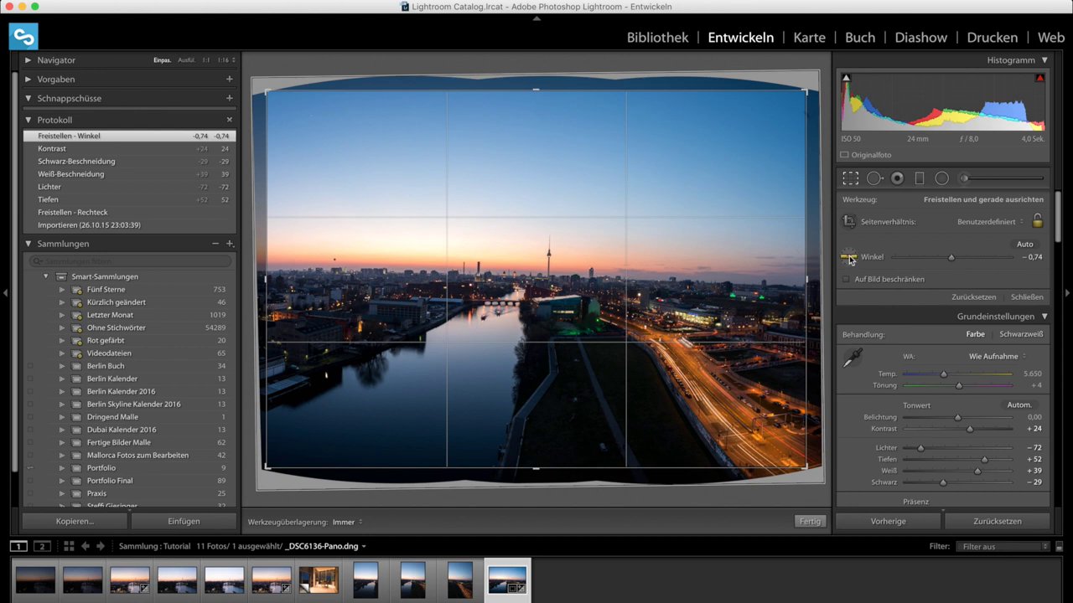
left_click(849, 259)
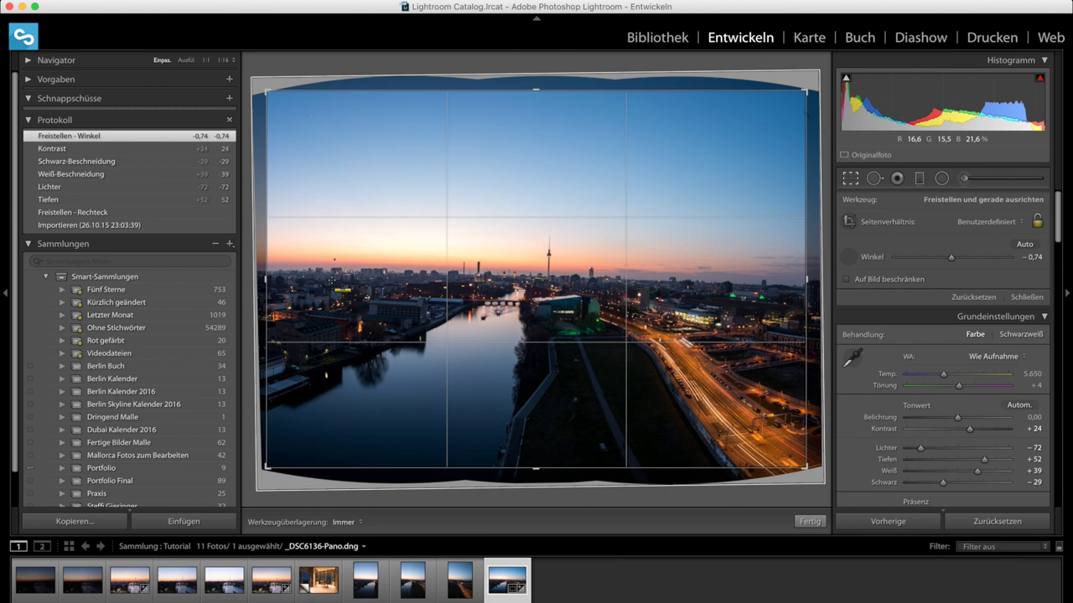
left_click_drag(279, 272, 806, 289)
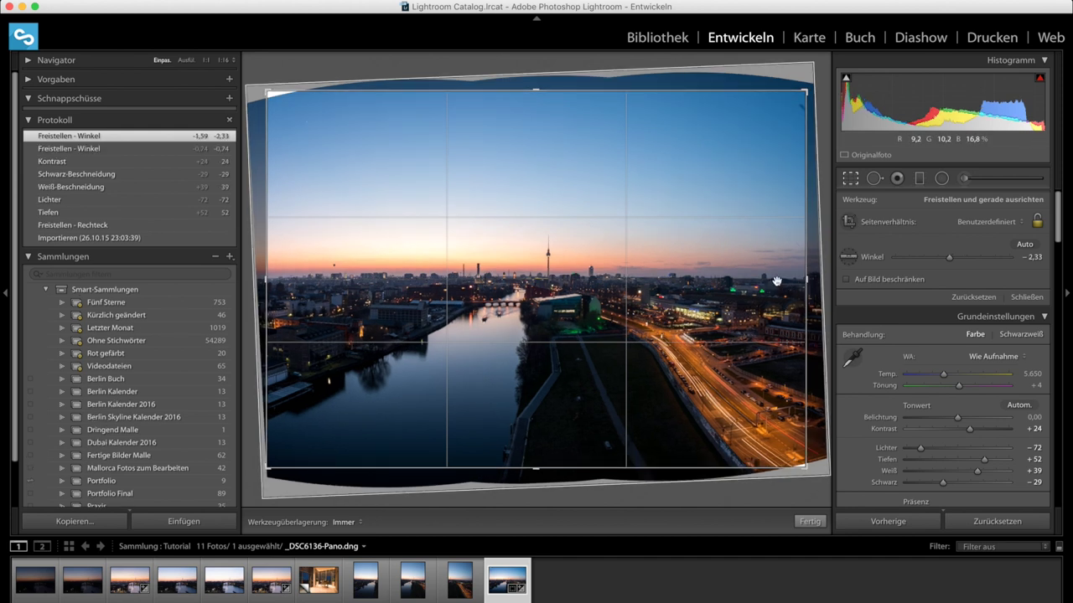
Step: Crop inward evenly to remove the curved blank edges and apply the crop
key("shift")
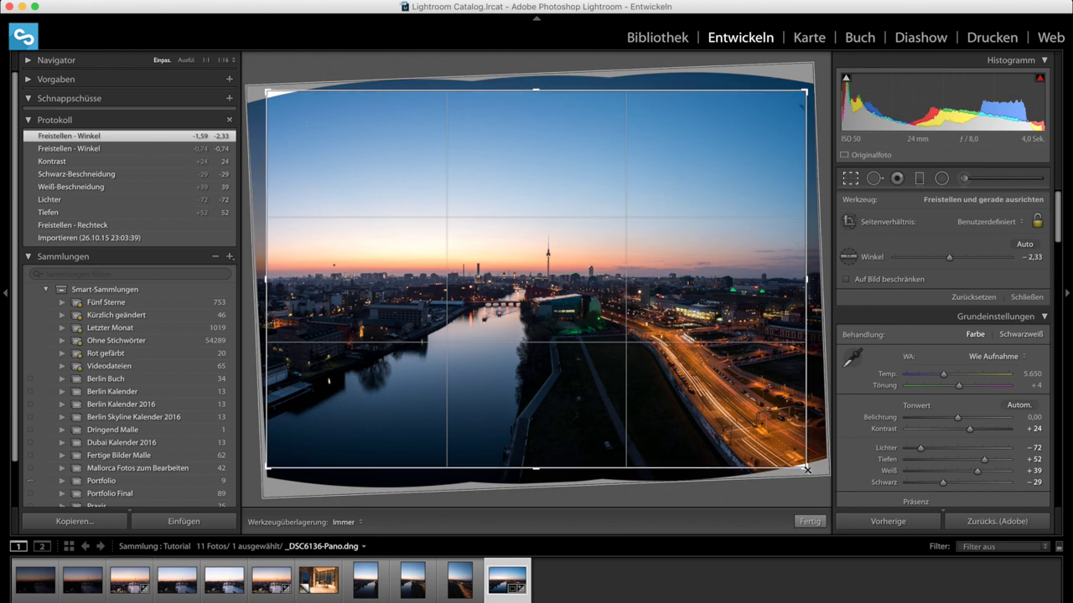
left_click_drag(807, 469, 803, 466)
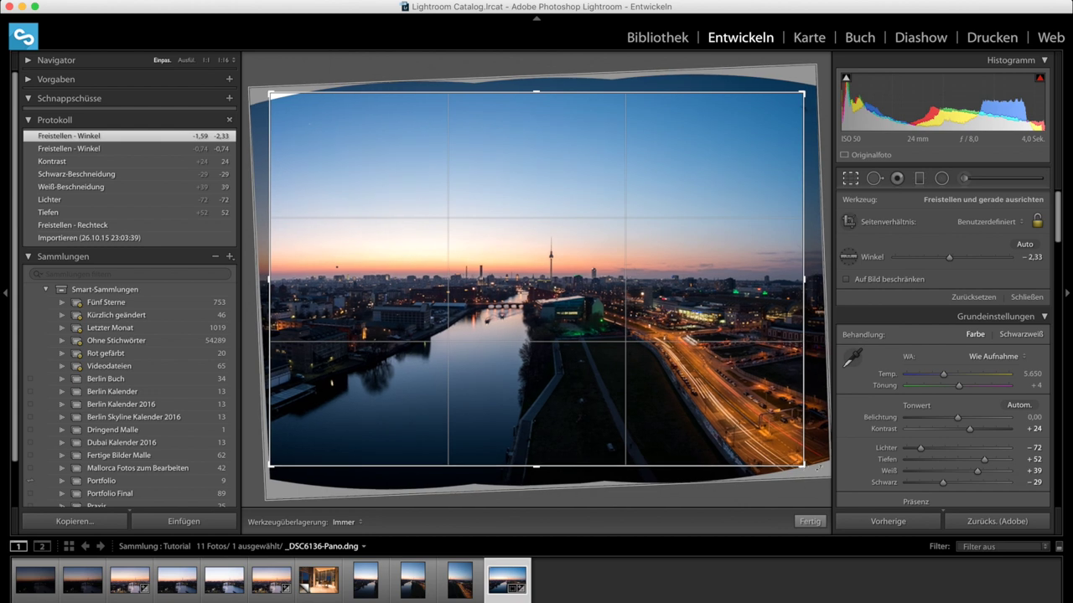
left_click_drag(269, 92, 272, 94)
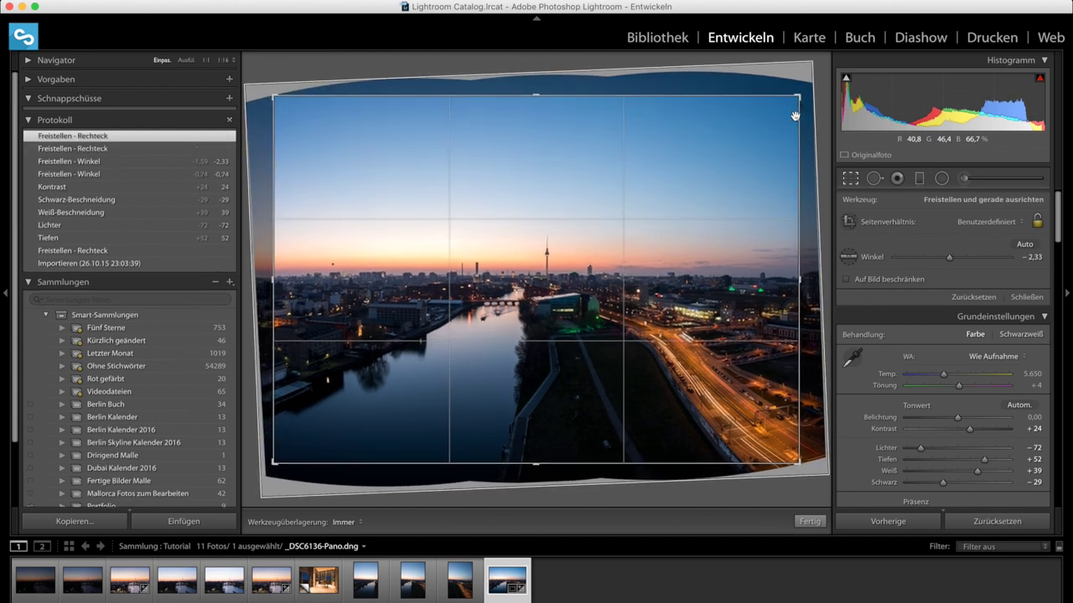
left_click_drag(800, 100, 809, 101)
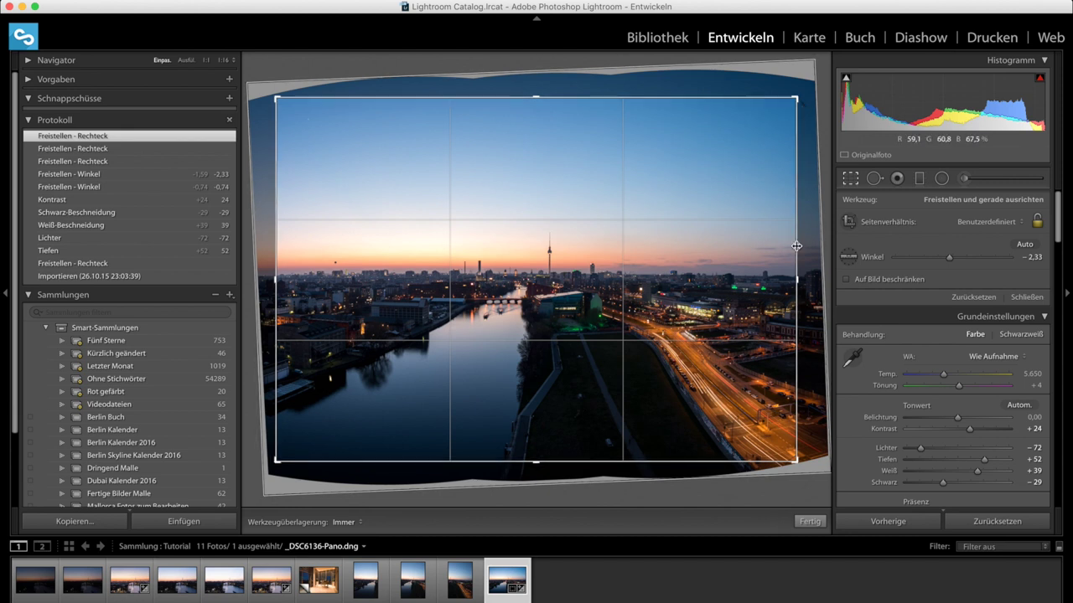
left_click(808, 521)
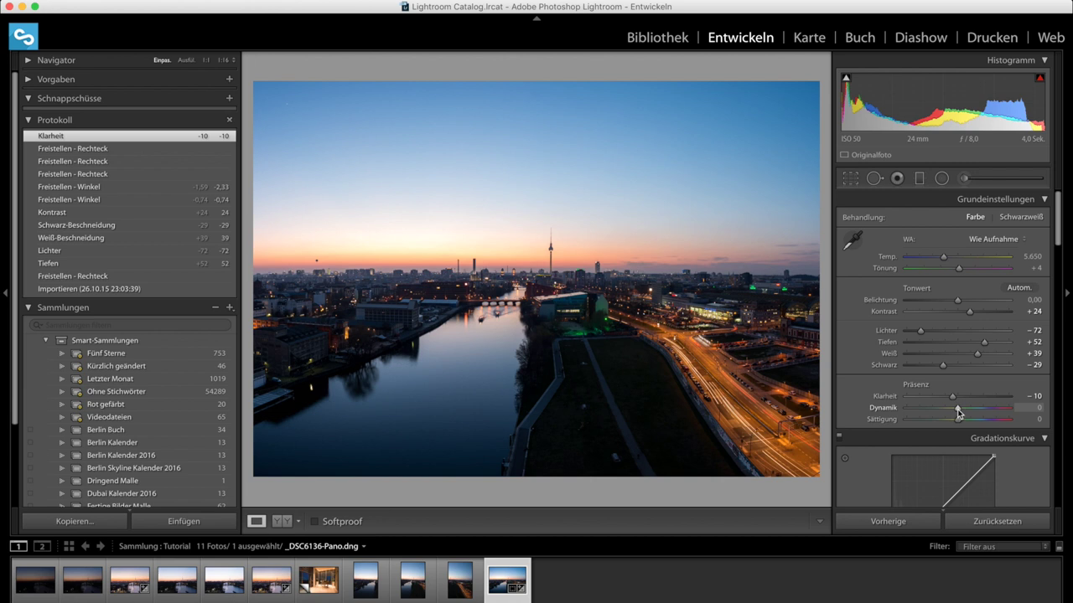
Step: Set Dynamik +12, Tiefen +59, temperature 6,563 and Tönung +9
left_click_drag(956, 409, 951, 420)
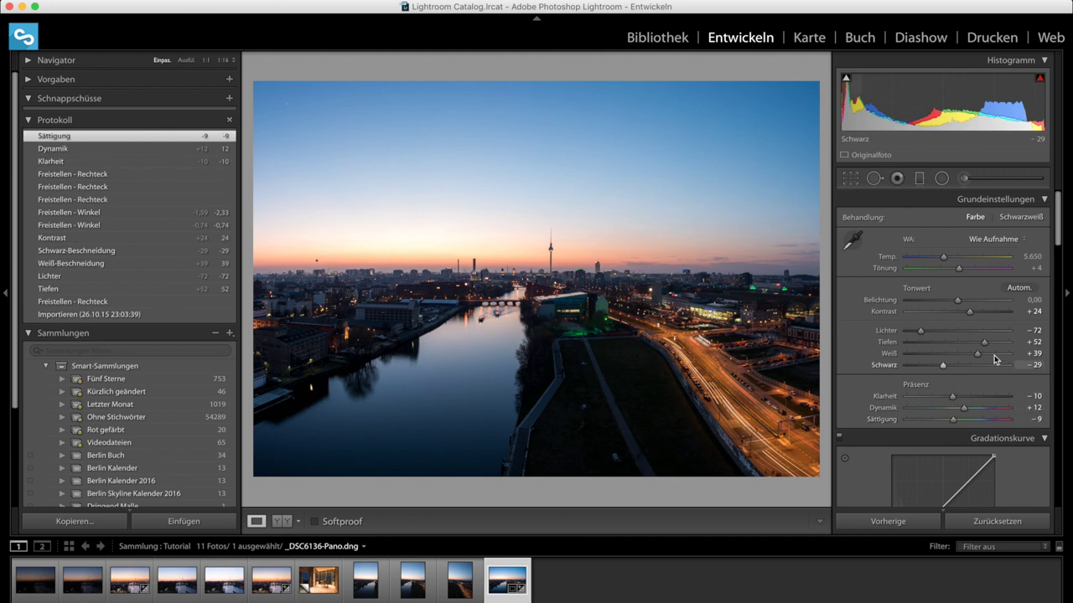
left_click_drag(987, 341, 991, 344)
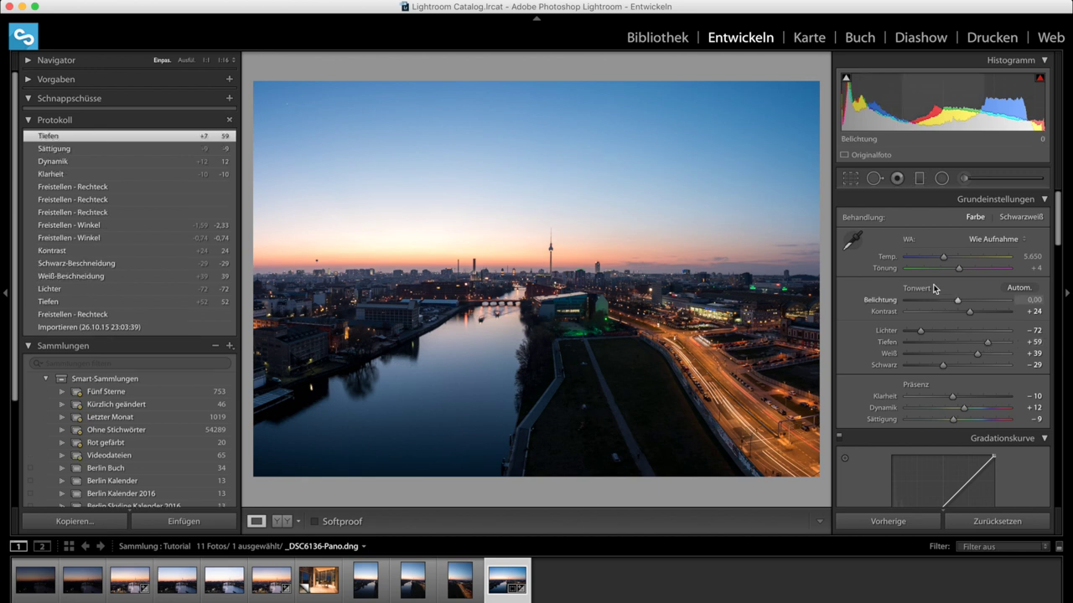
mouse_move(945, 258)
left_mouse_down()
mouse_move(963, 262)
mouse_move(955, 262)
left_mouse_up()
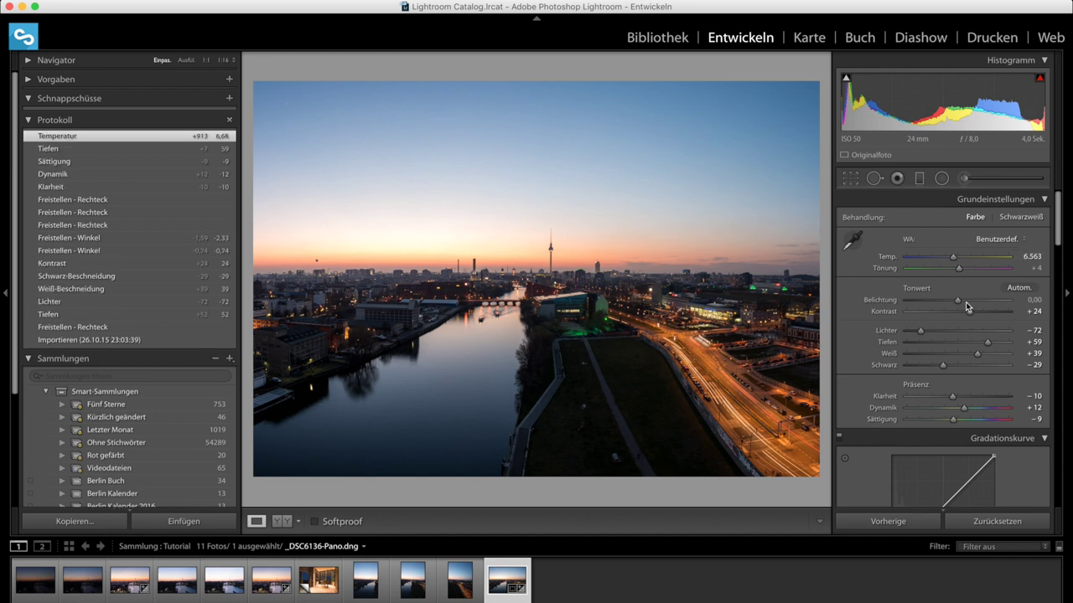
left_click_drag(959, 266, 961, 267)
Step: Add a Temp -33, Belichtung -0.80 graduated filter over the sky, ending just above the skyline
left_click(919, 179)
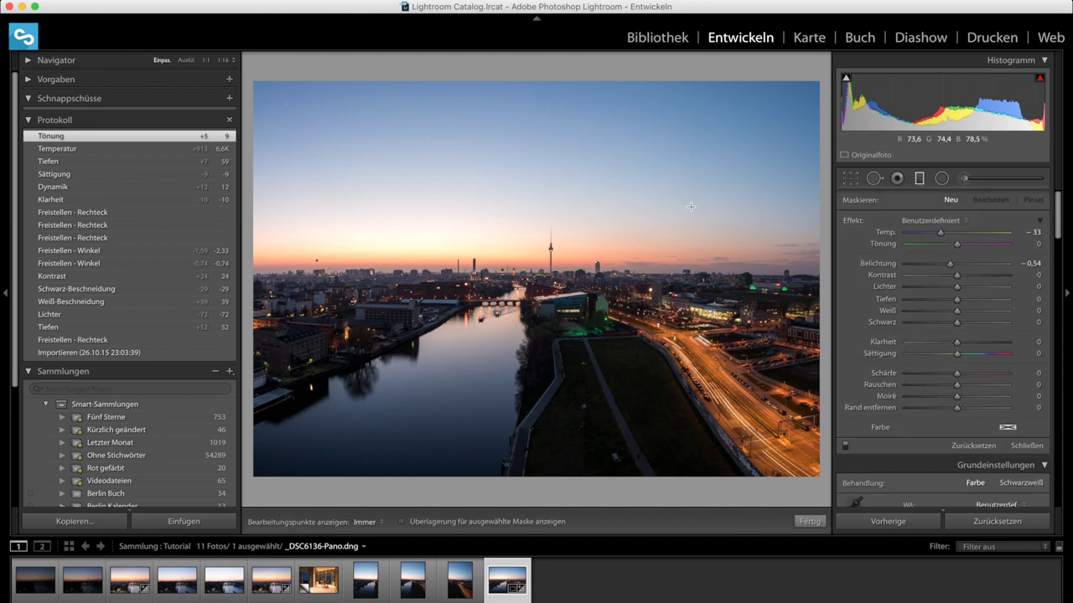
left_click(945, 265)
left_click_drag(461, 146, 463, 322)
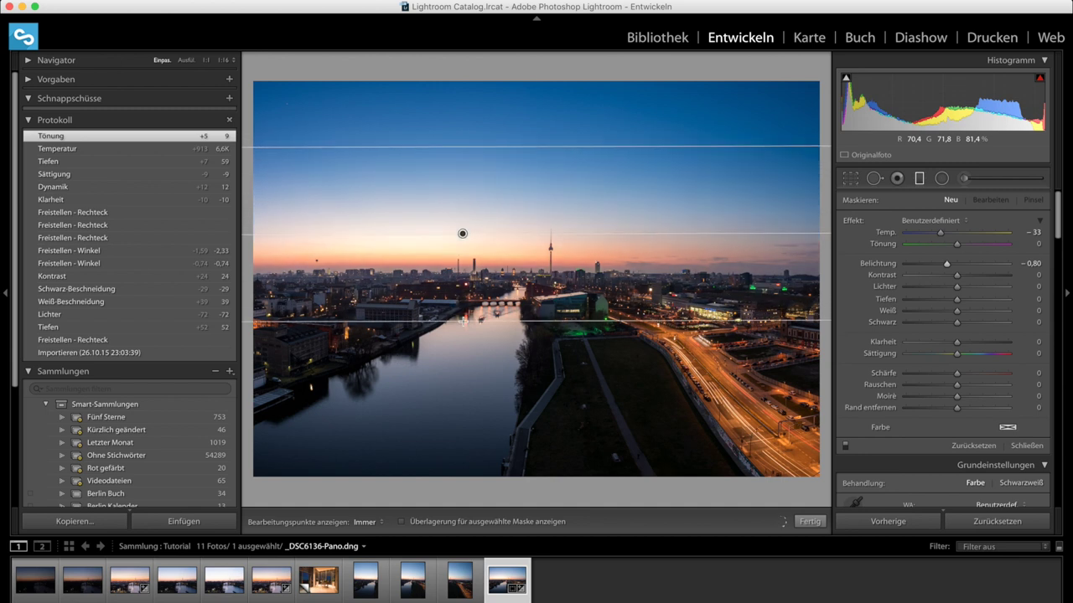
left_click_drag(462, 233, 459, 262)
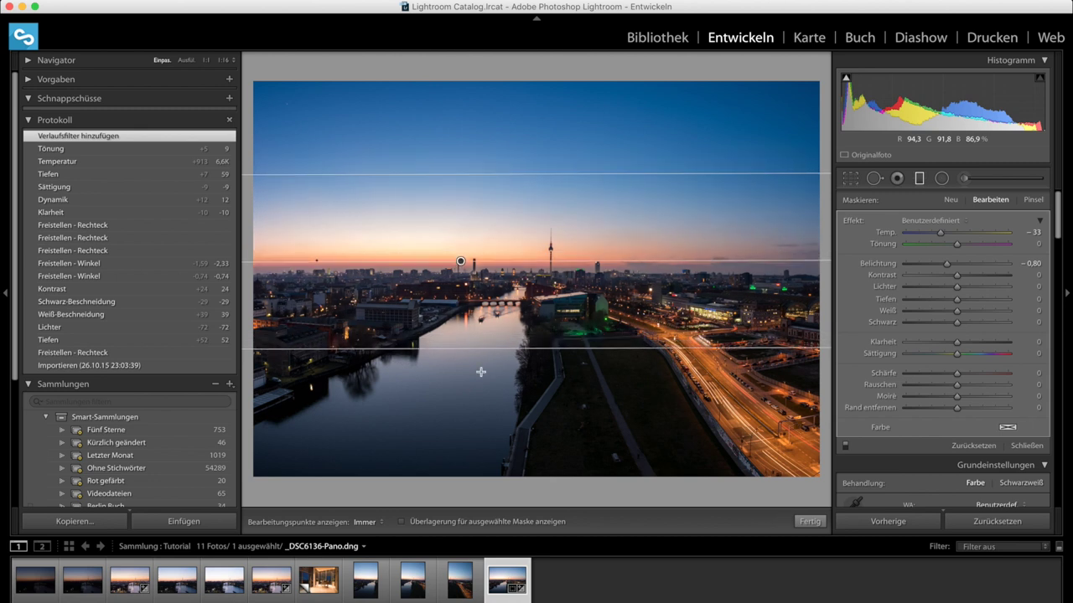
left_click_drag(459, 352, 459, 342)
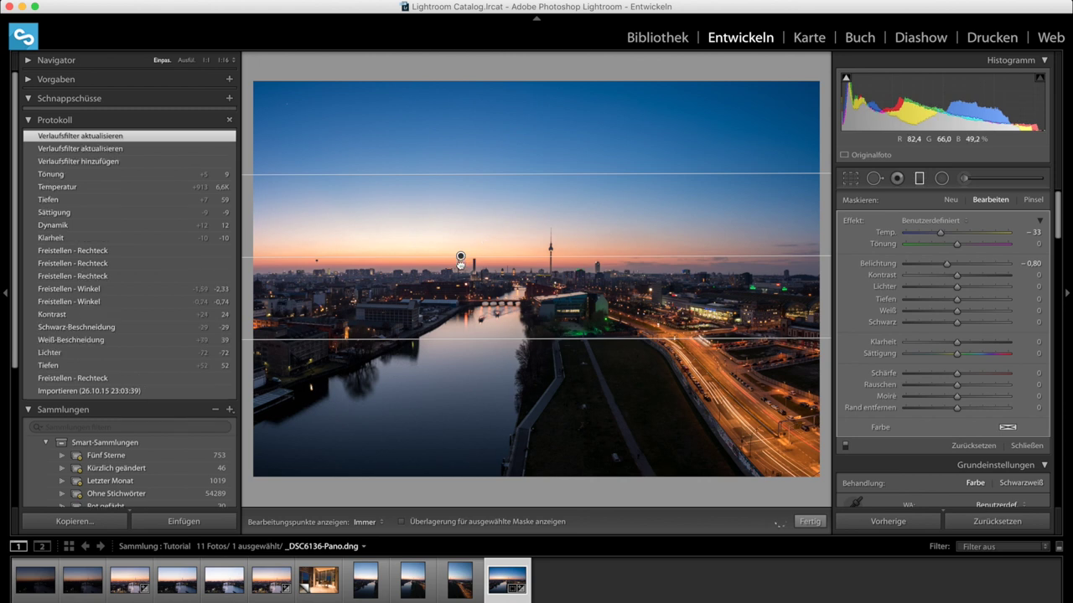
left_click_drag(459, 258, 460, 263)
left_click(810, 523)
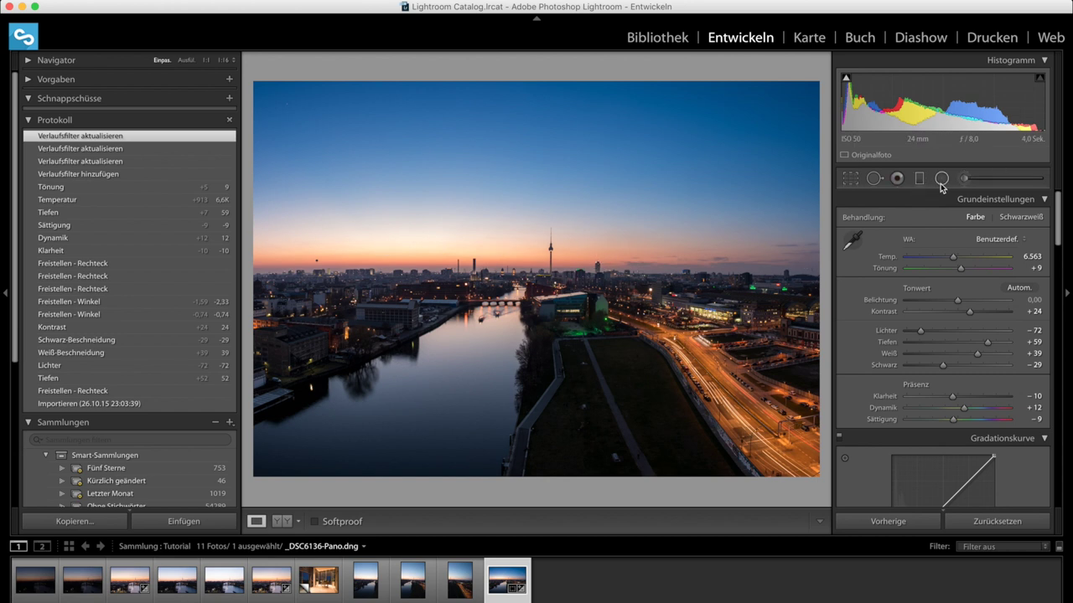
Step: Paint a warmer adjustment-brush stroke over the horizon band right of the tower
key("k")
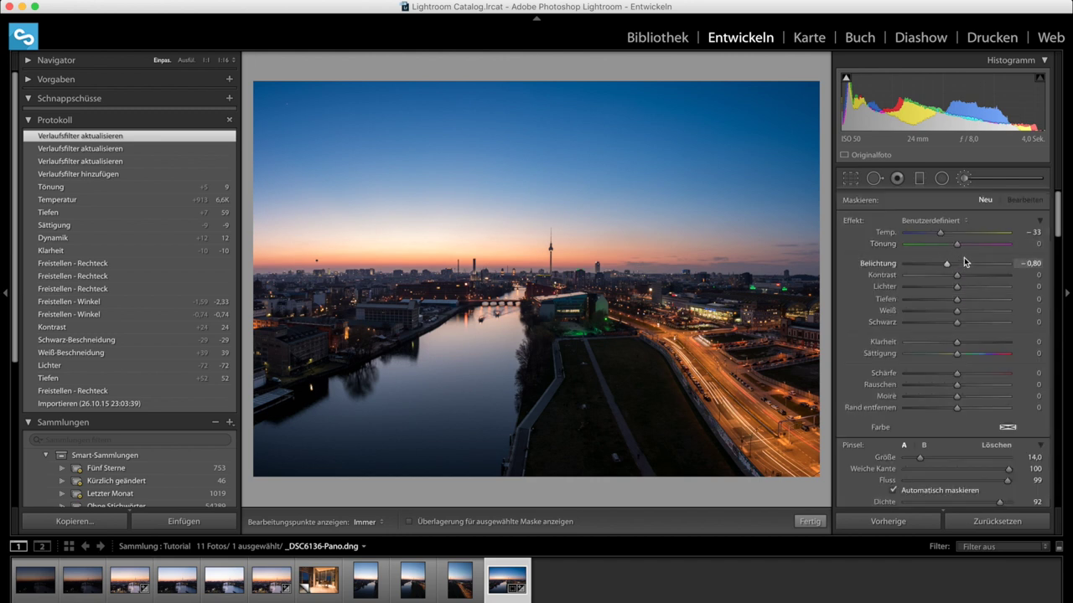
left_click_drag(958, 237, 970, 237)
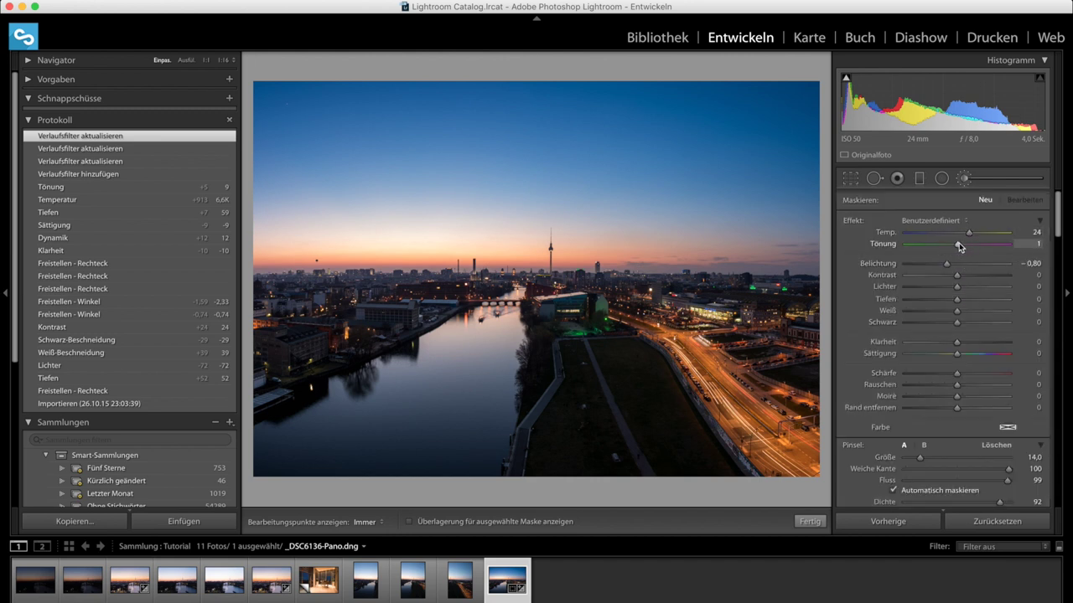
left_click_drag(946, 264, 953, 266)
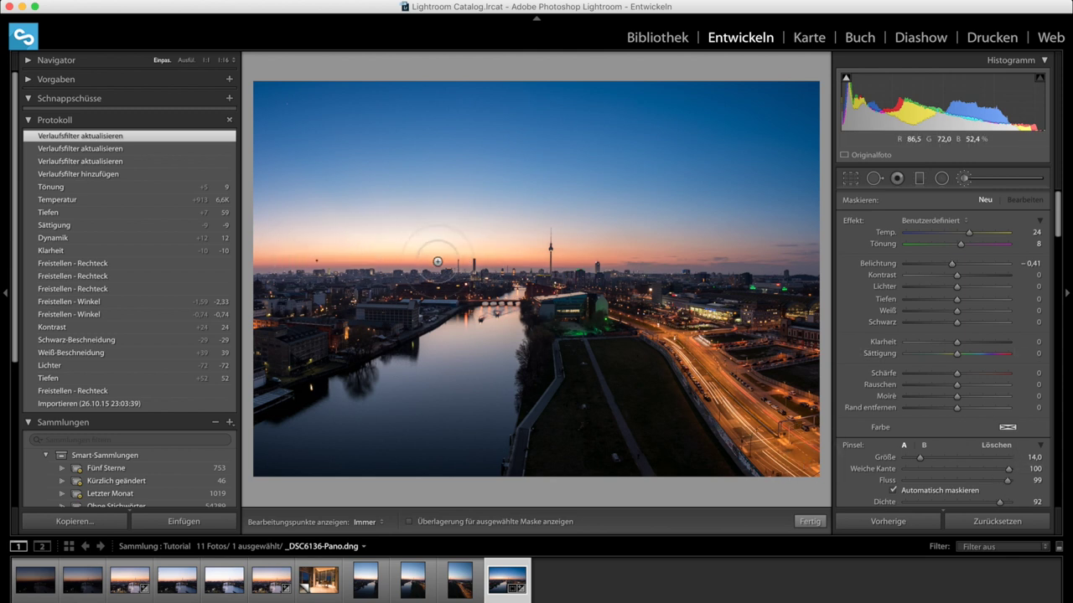
key("h")
left_click_drag(636, 249, 659, 248)
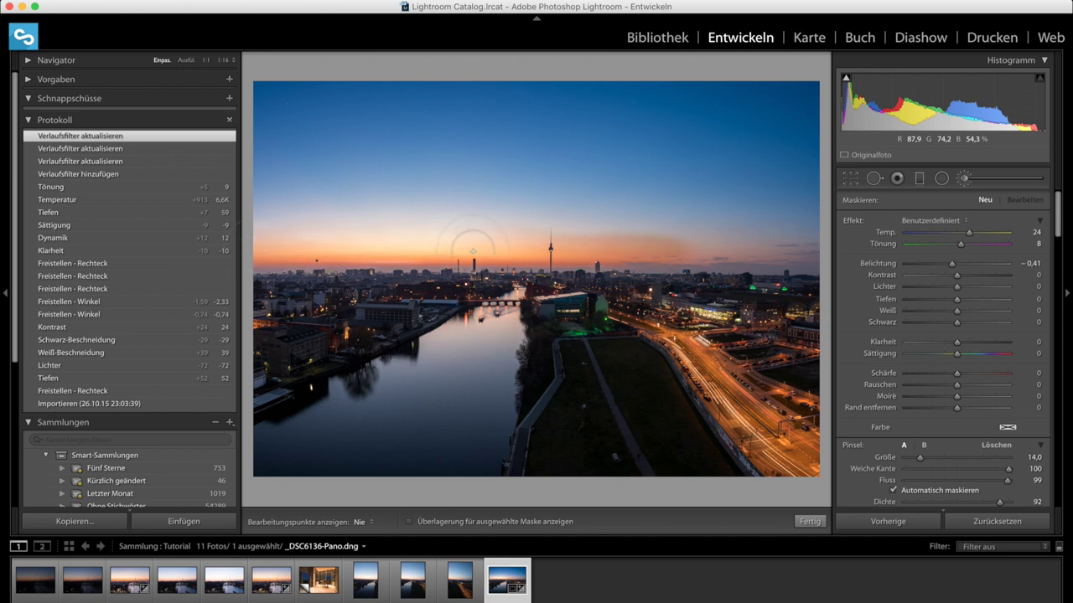
Step: Set the brush to Temp 14, Belichtung -0.10 without auto-masking and paint along the skyline
left_click(784, 241)
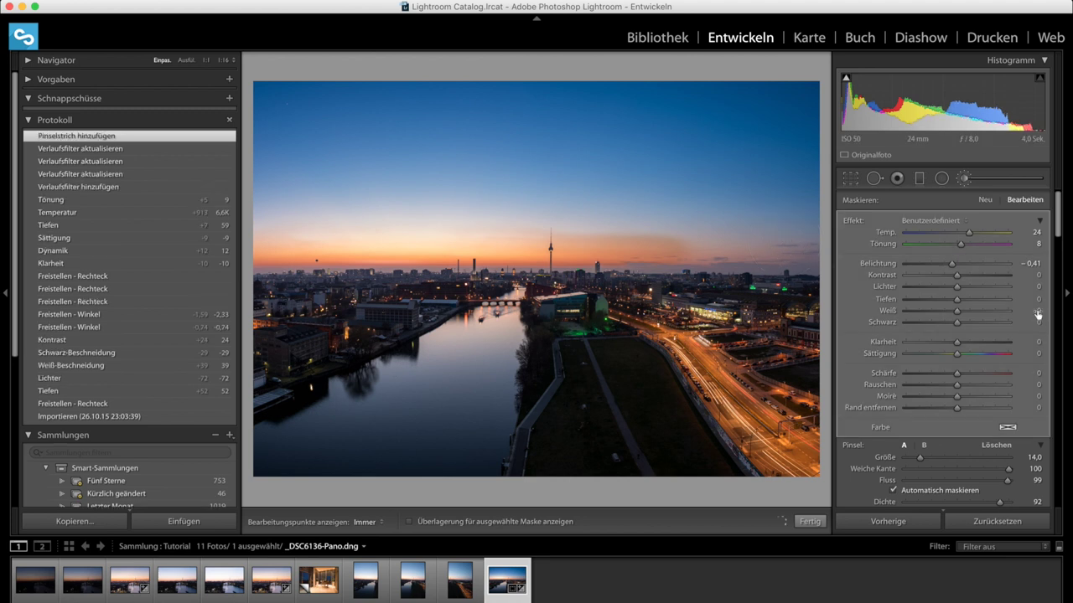
left_click(964, 233)
left_click_drag(953, 266, 957, 267)
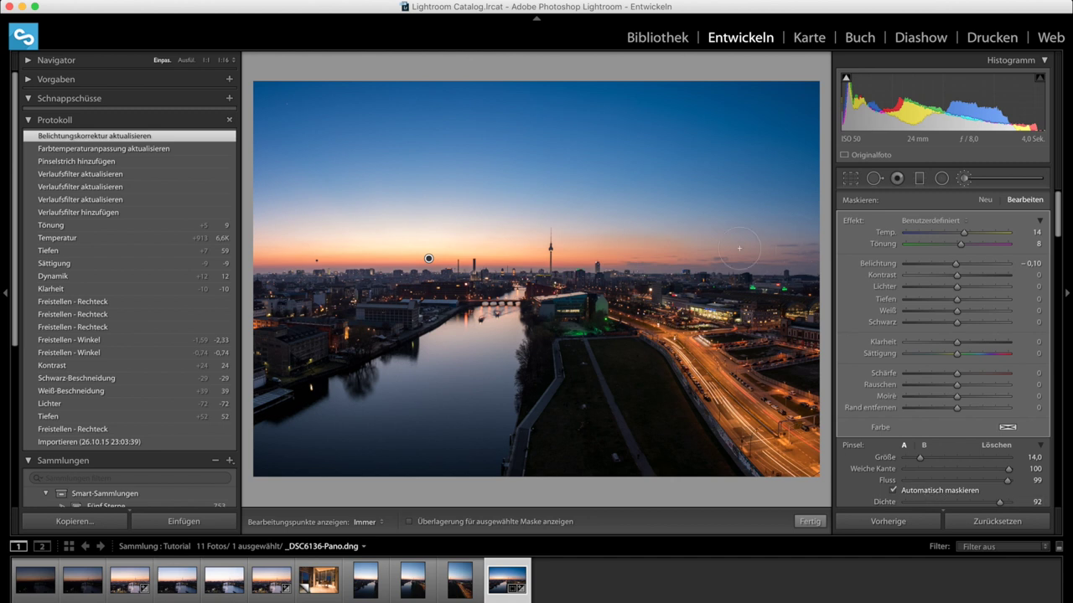
left_click(893, 491)
key("h")
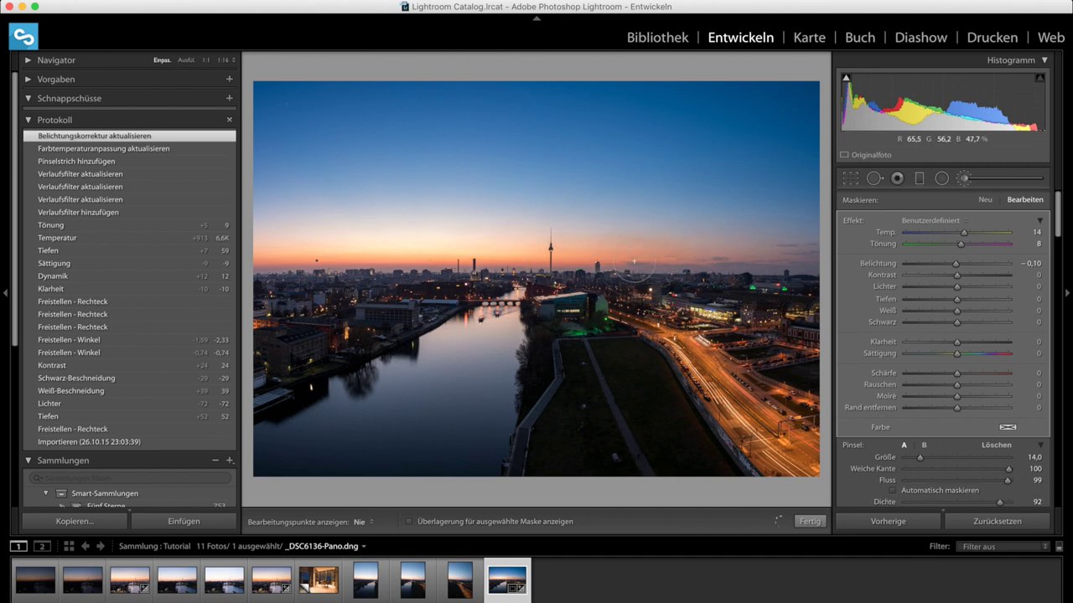
mouse_move(741, 265)
left_mouse_down()
mouse_move(294, 253)
mouse_move(817, 264)
left_mouse_up()
left_click_drag(817, 264, 830, 259)
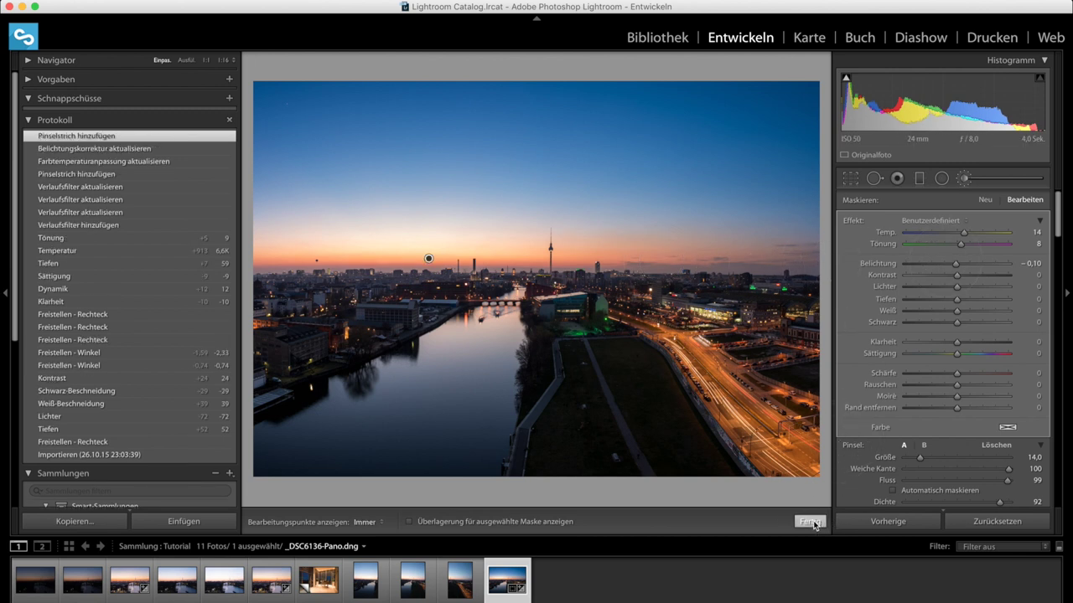
Step: Finish the brush and sharpen with Betrag 80 and Maskieren 34 to limit it to edges
left_click(809, 522)
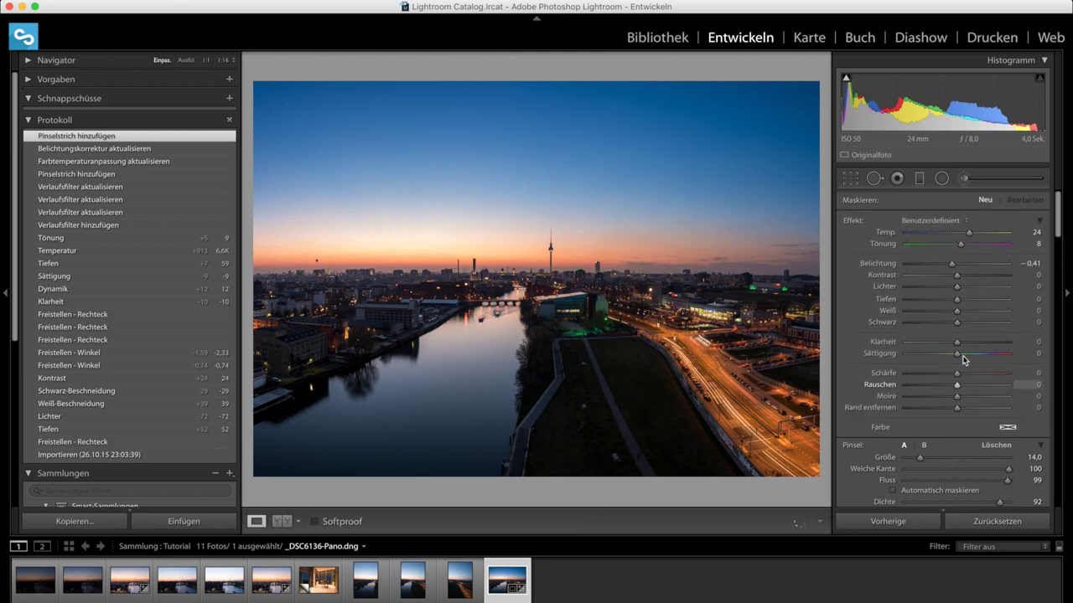
left_click_drag(1058, 236, 1056, 395)
left_click_drag(926, 372, 961, 370)
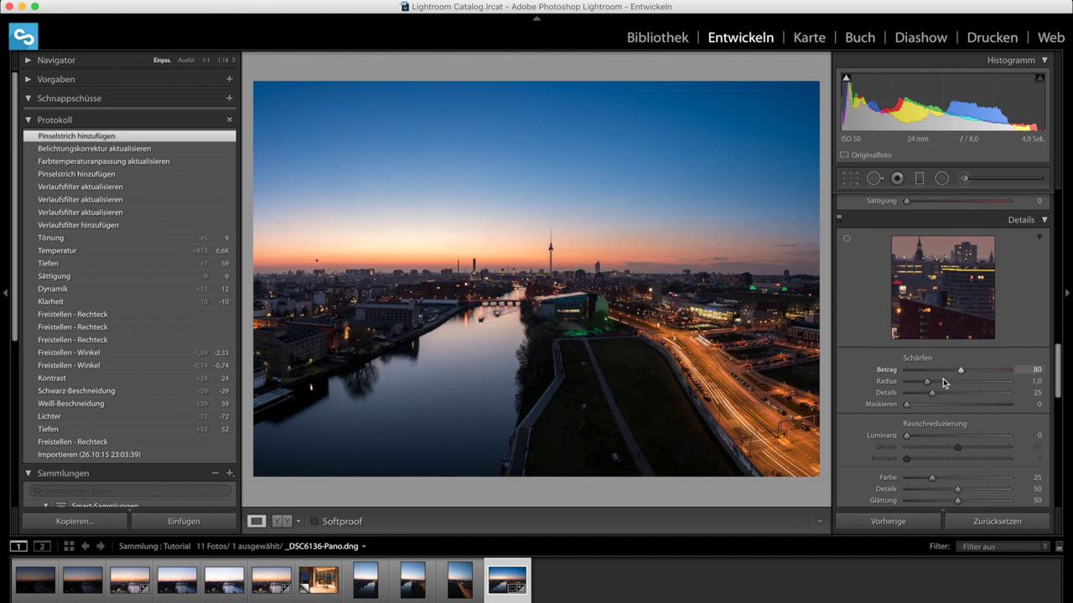
key("alt")
left_click_drag(908, 403, 935, 406)
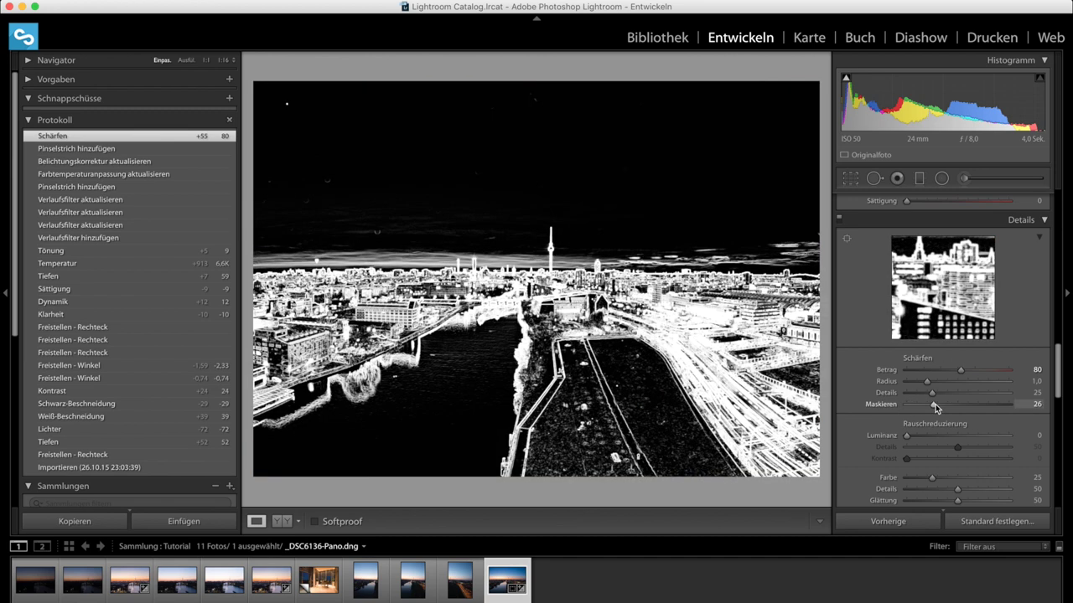
left_click_drag(938, 404, 939, 405)
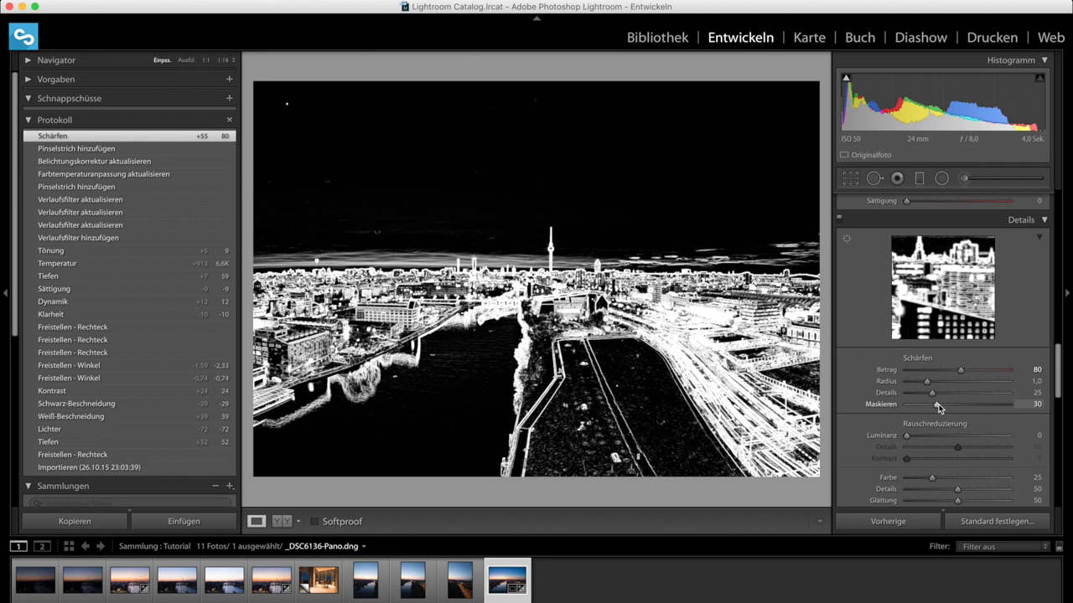
left_click_drag(939, 404, 943, 404)
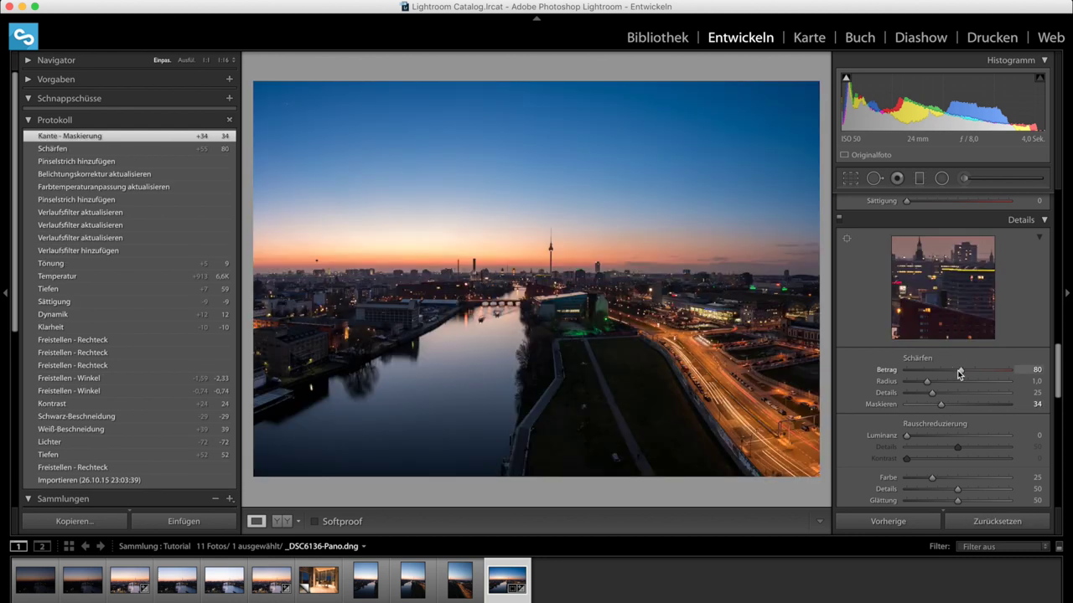
Step: Enable Profilkorrekturen aktivieren and Chromatische Aberration entfernen in Objektivkorrekturen
scroll(956, 368, "down", 5)
scroll(956, 367, "down", 1)
left_click(847, 295)
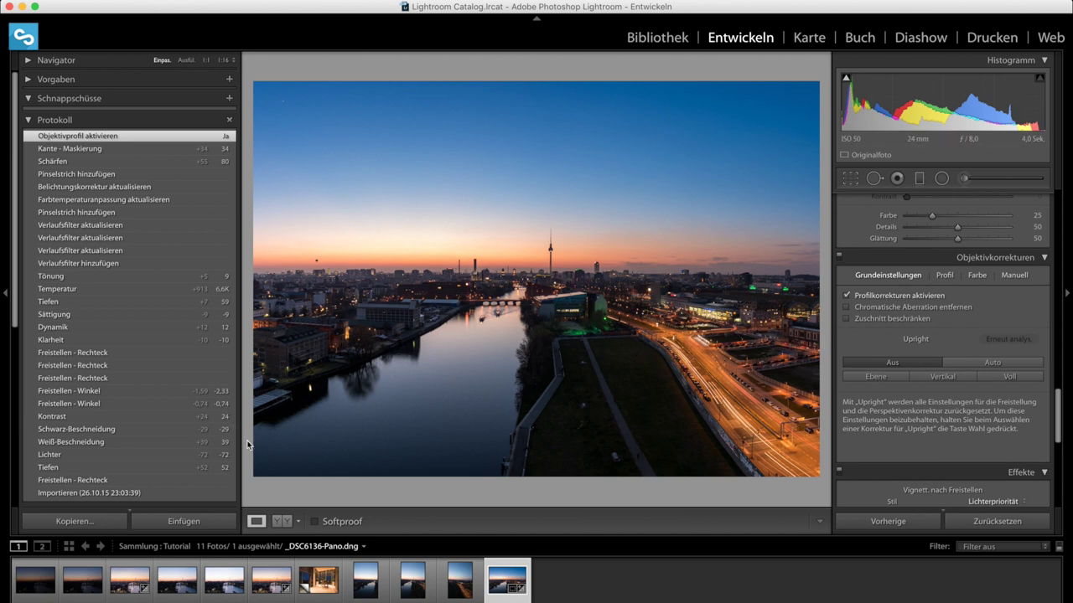
left_click(890, 312)
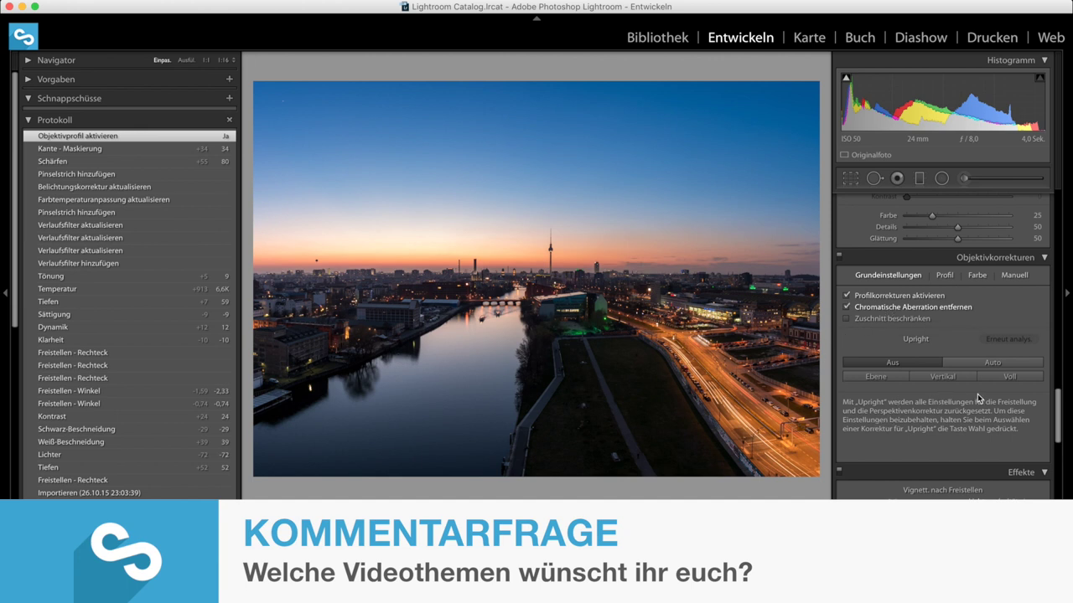
scroll(981, 394, "down", 5)
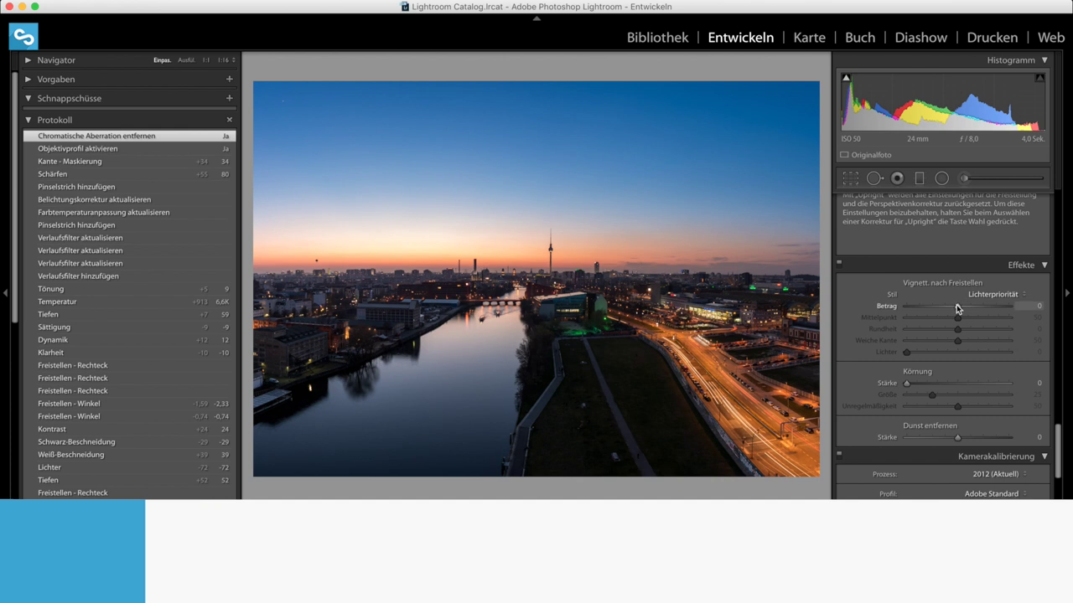
Step: Drag the Vignettierung Betrag slider to -18 to darken the panorama's corners
left_click_drag(956, 308, 948, 310)
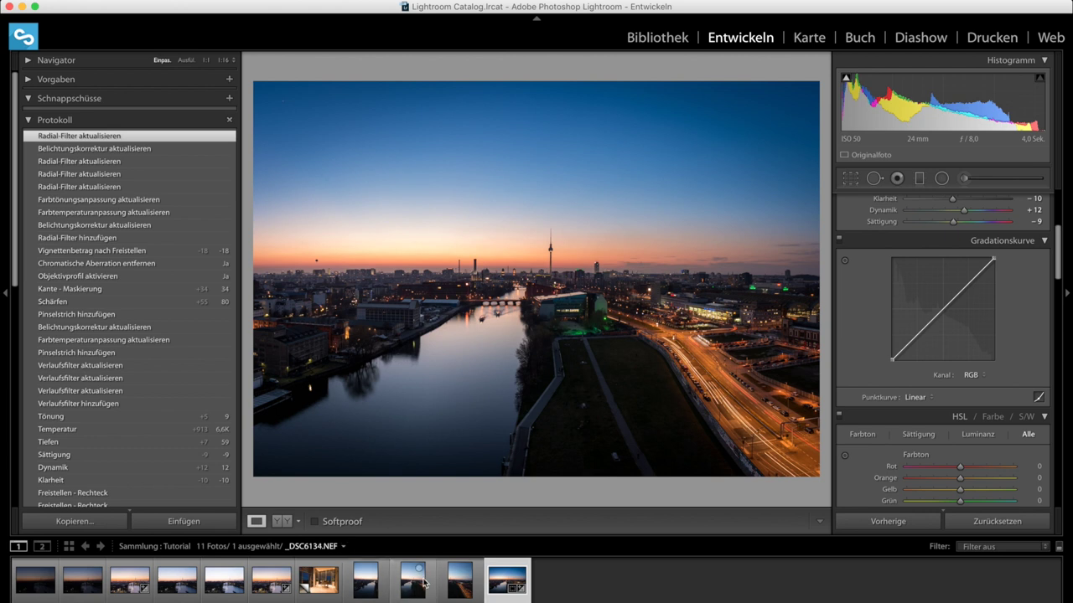
Step: Open the vertical dusk river photo _DSC6134.NEF from the filmstrip
left_click(424, 583)
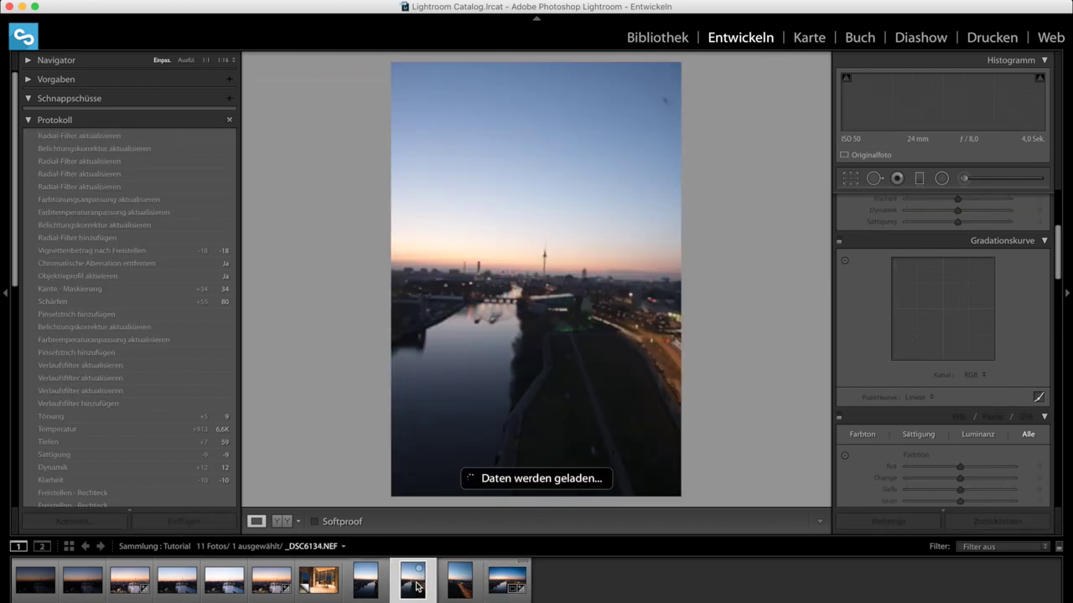